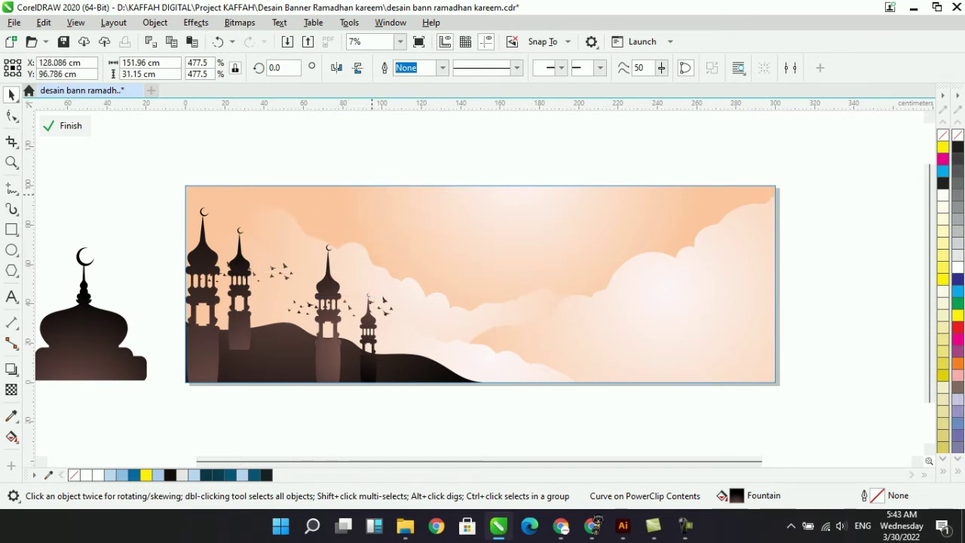
Step: Move the four minarets out of the mosque scene one by one, away from their places on the dark hill
drag(332, 333, 281, 381)
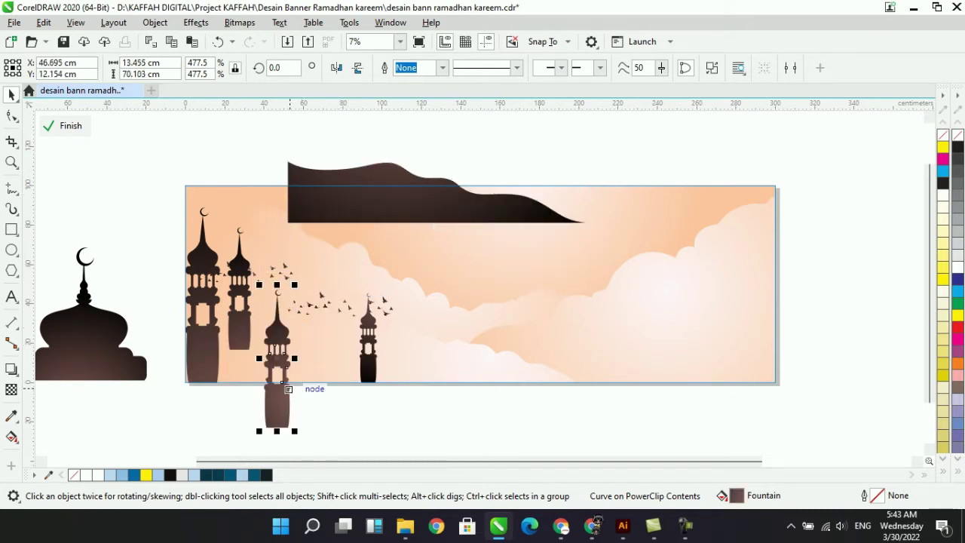
drag(368, 348, 328, 411)
drag(203, 324, 167, 407)
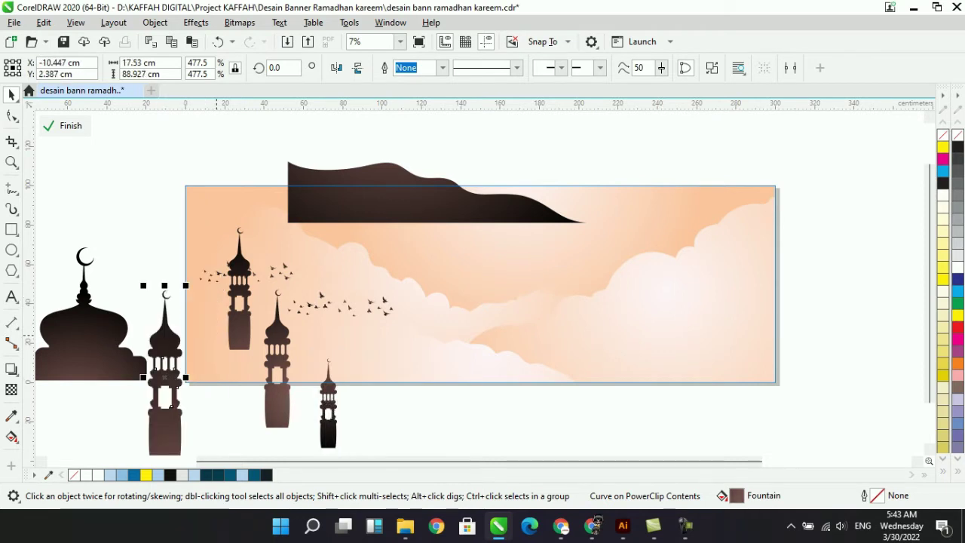
drag(240, 317, 164, 243)
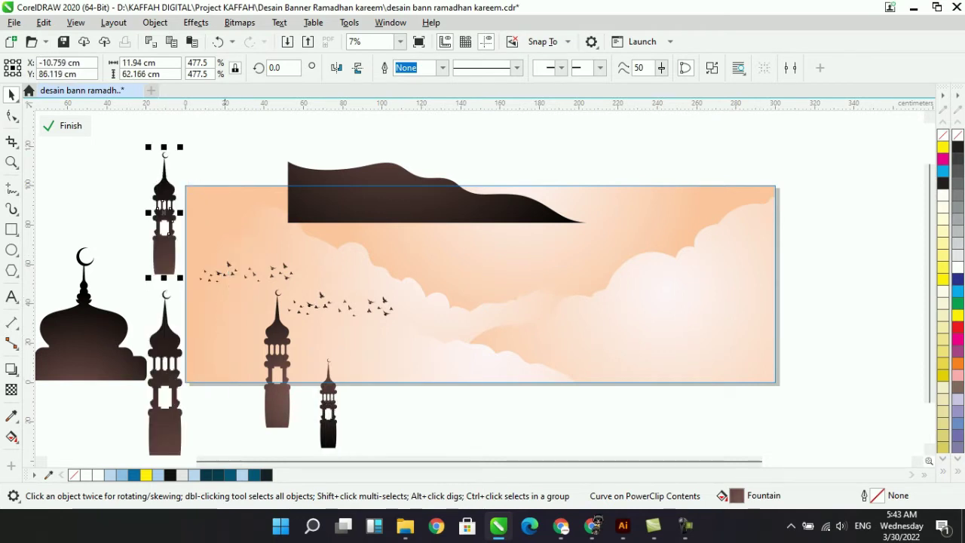
Step: Pull the cloud shapes and the peach gradient background out of their places inside the PowerClip
click(229, 264)
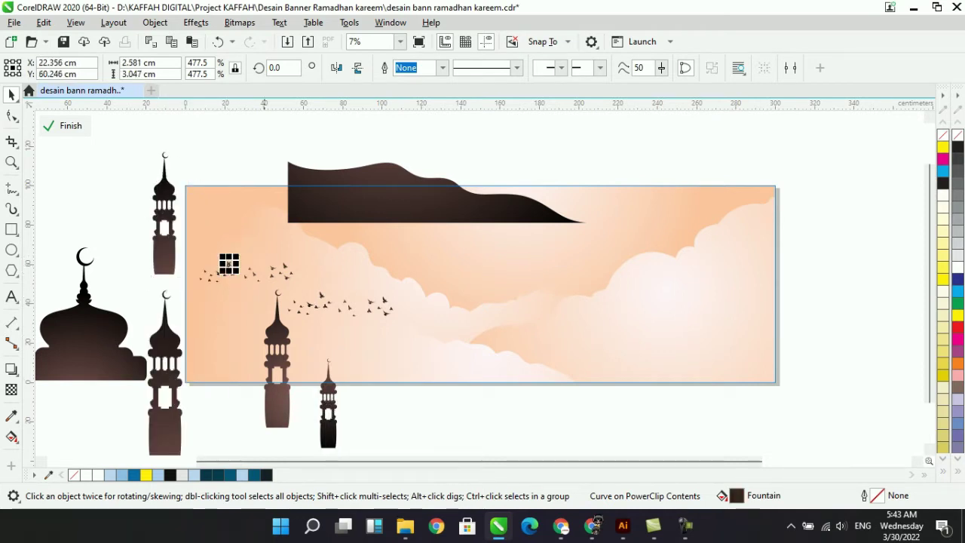
drag(364, 265, 581, 312)
click(581, 312)
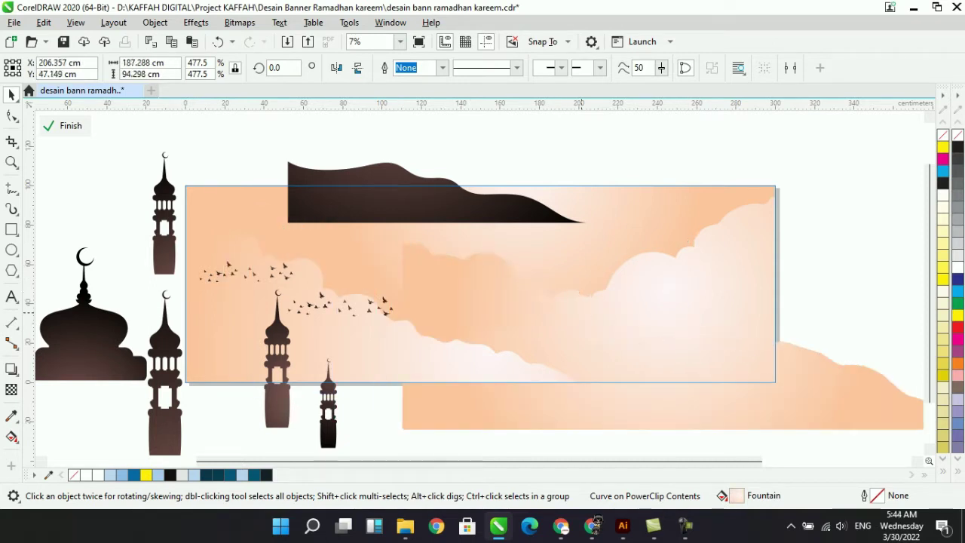
drag(686, 239, 429, 268)
drag(539, 272, 688, 304)
drag(613, 219, 695, 152)
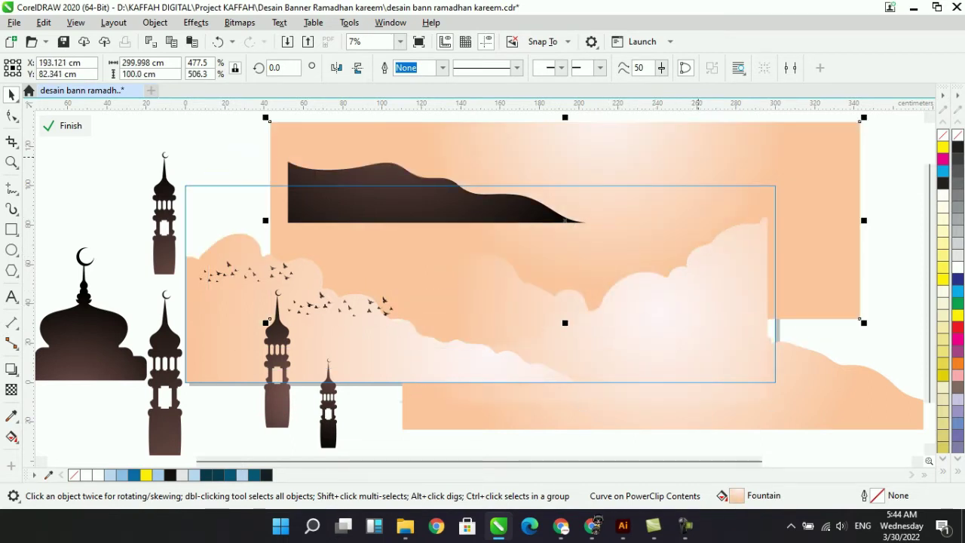
Step: Undo the moves of the background, clouds, minarets, hill and dome until the mosque scene is reassembled
key(ctrl+z)
key(ctrl+z)
key(ctrl+z)
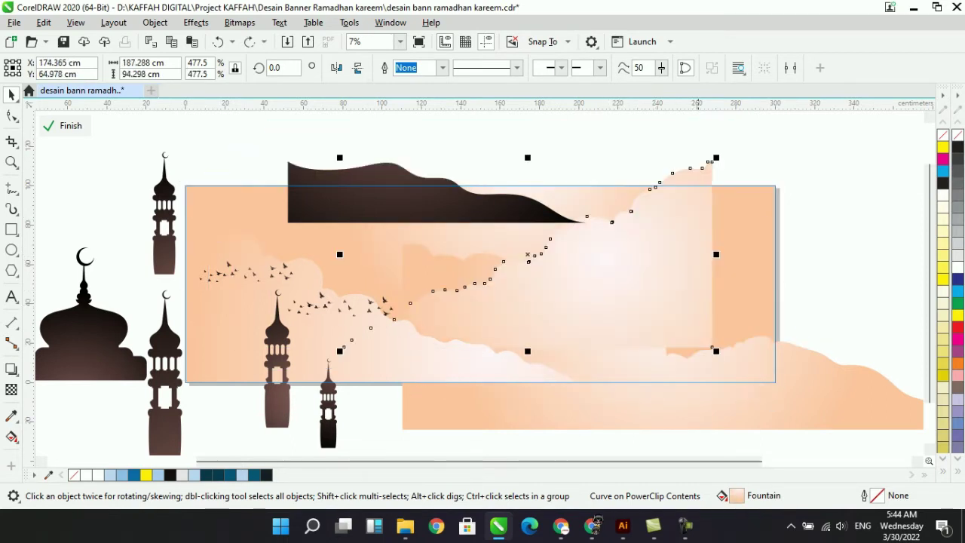
key(ctrl+shift+z)
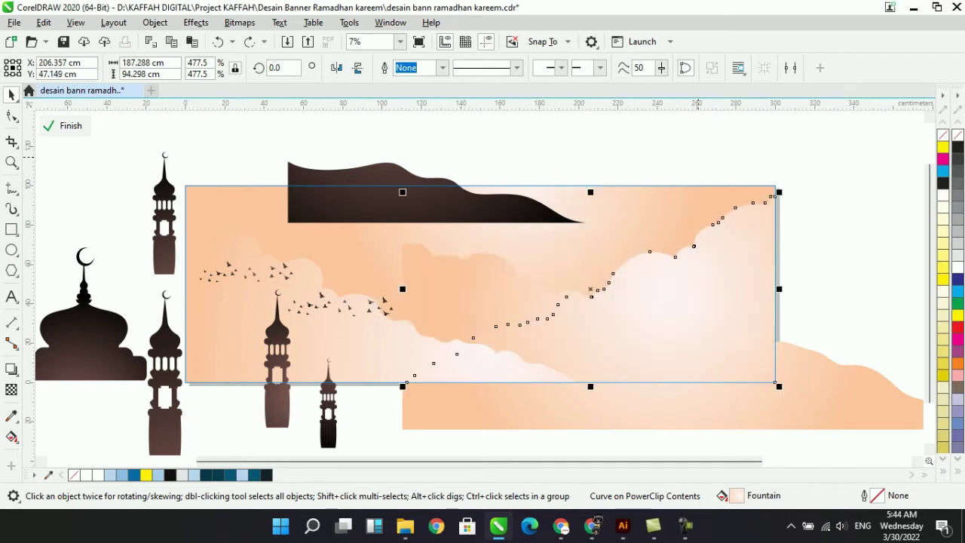
key(ctrl+shift+z)
key(ctrl+shift+z)
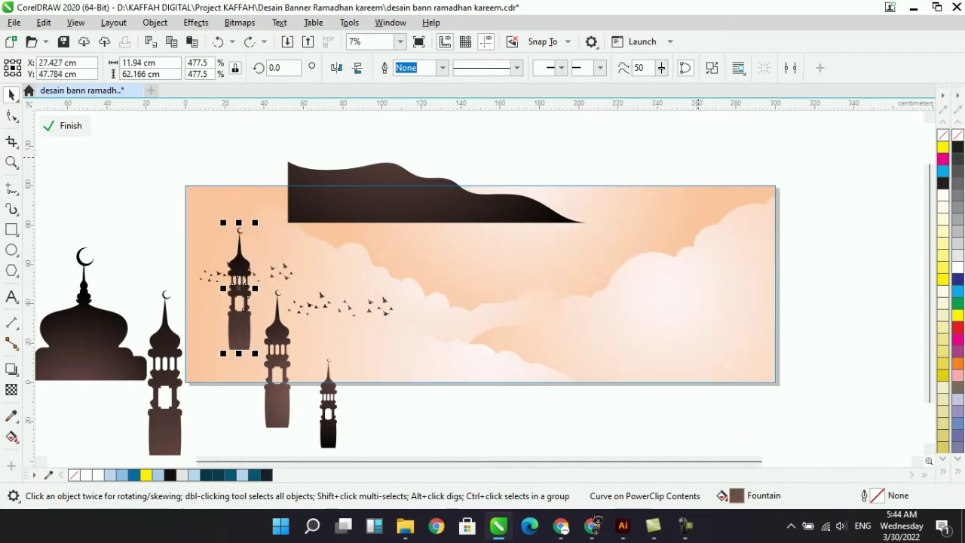
key(ctrl+shift+z)
key(ctrl+shift+z)
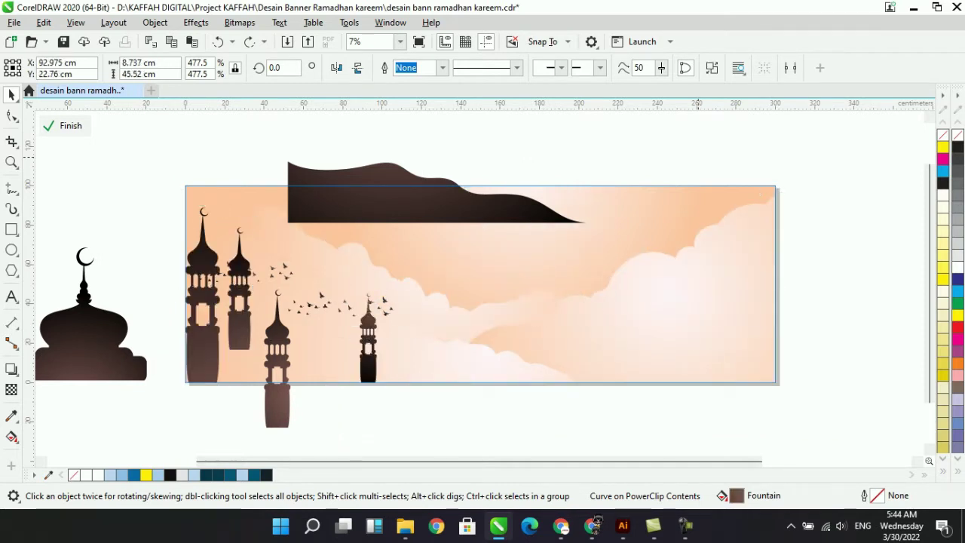
key(ctrl+shift+z)
key(ctrl+shift+z)
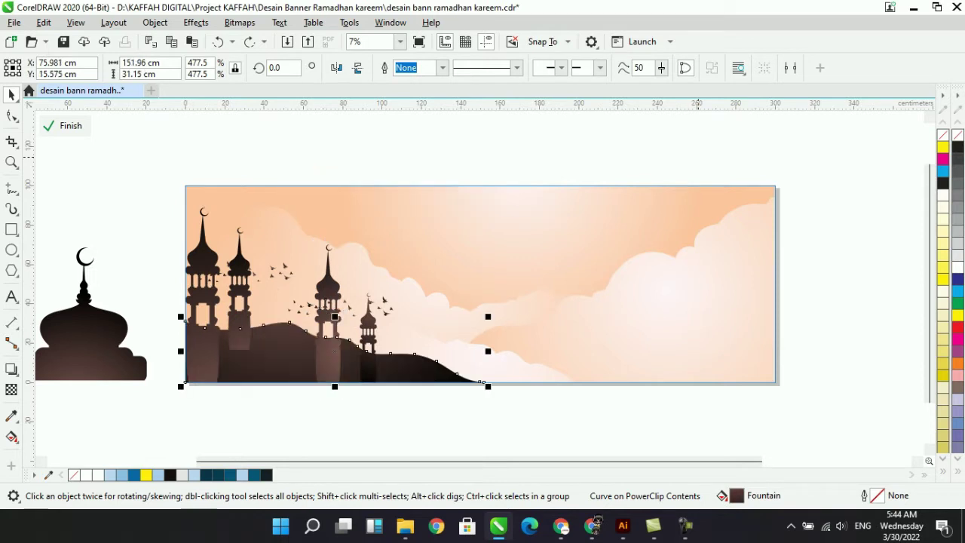
key(ctrl+shift+z)
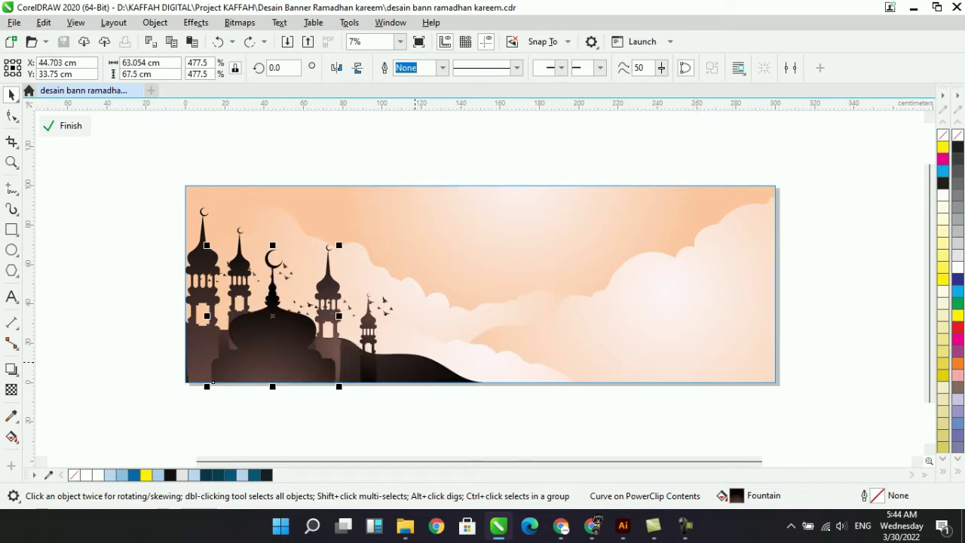
key(ctrl+shift+z)
key(ctrl+z)
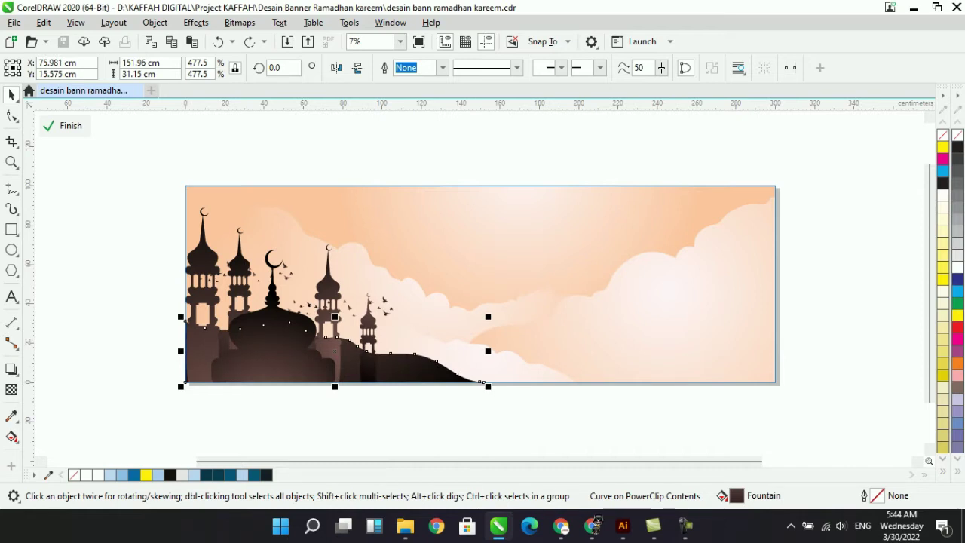
key(ctrl+z)
key(ctrl+shift+z)
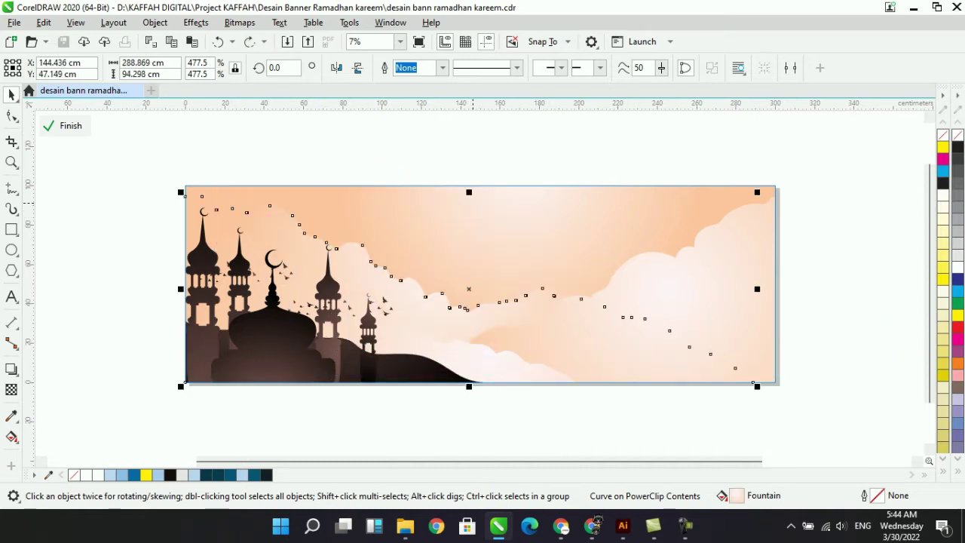
Step: Deselect everything and finish editing the PowerClip contents
click(509, 159)
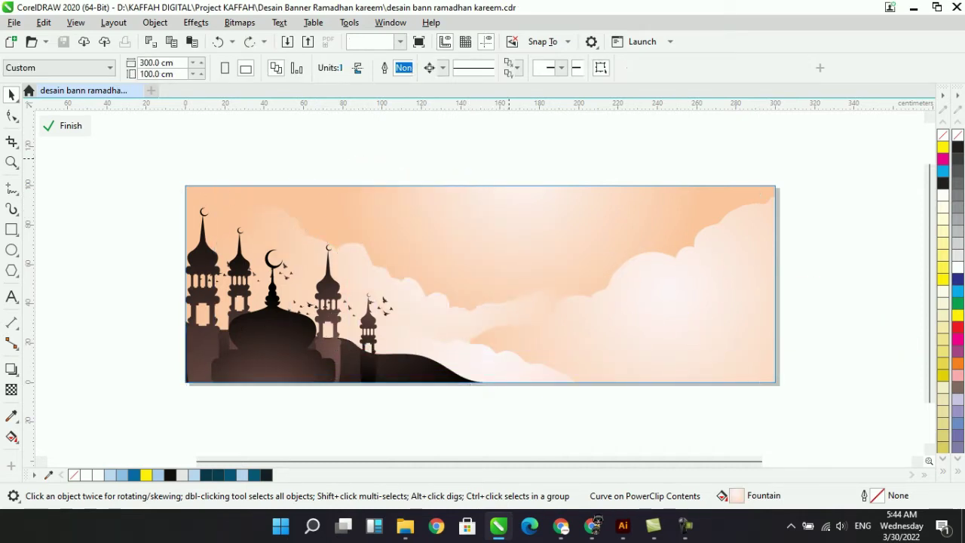
click(64, 125)
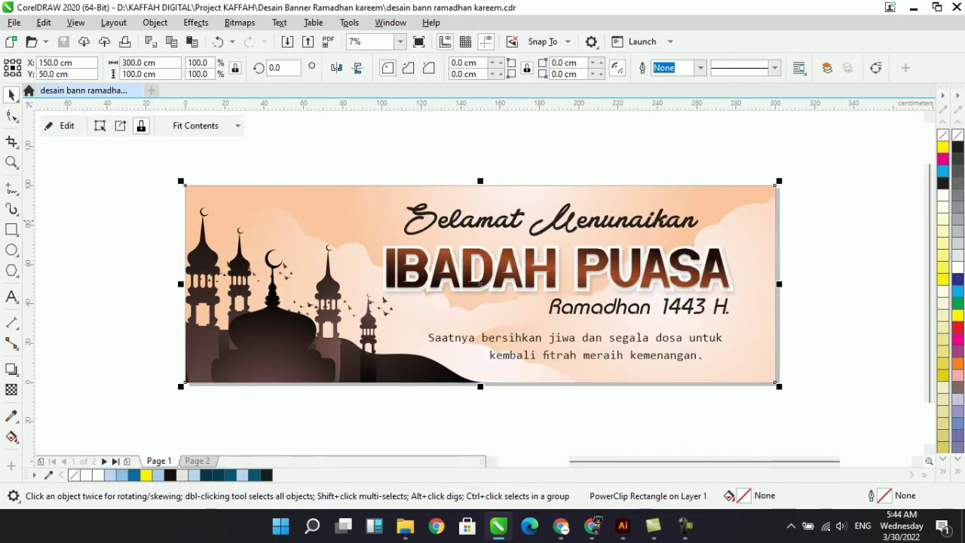
Step: Move the "Selamat Menunaikan" line above the banner and the "IBADAH PUASA" text to its lower edge, undoing each move
drag(451, 220, 541, 167)
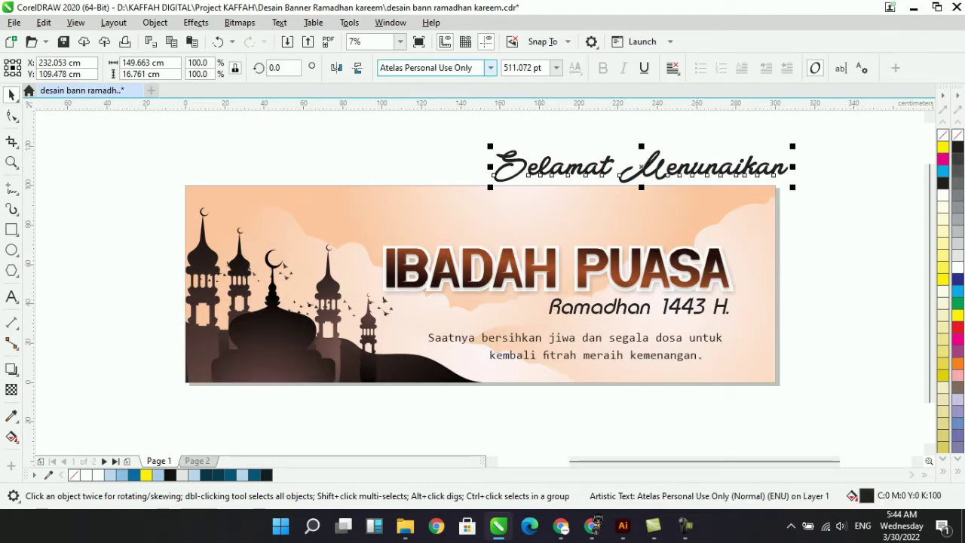
key(ctrl+z)
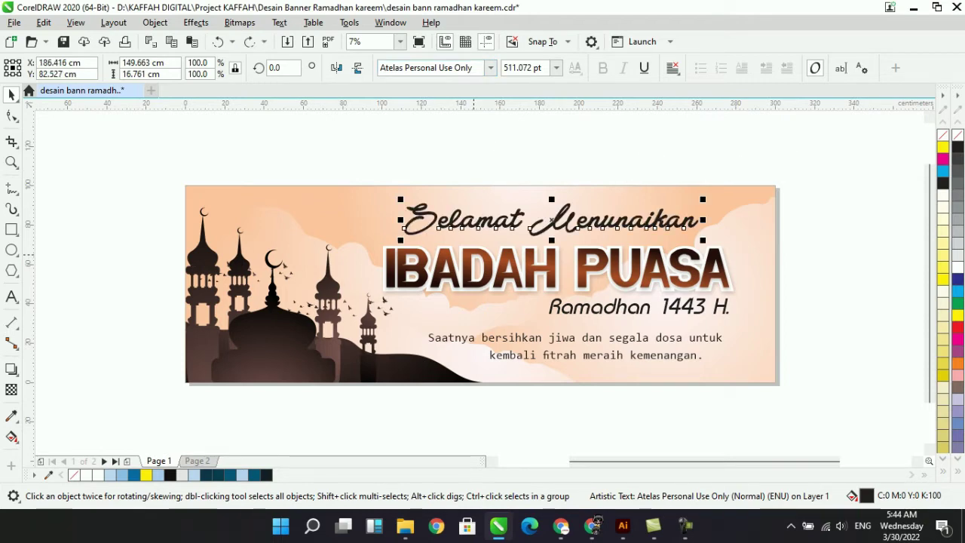
drag(493, 268, 505, 384)
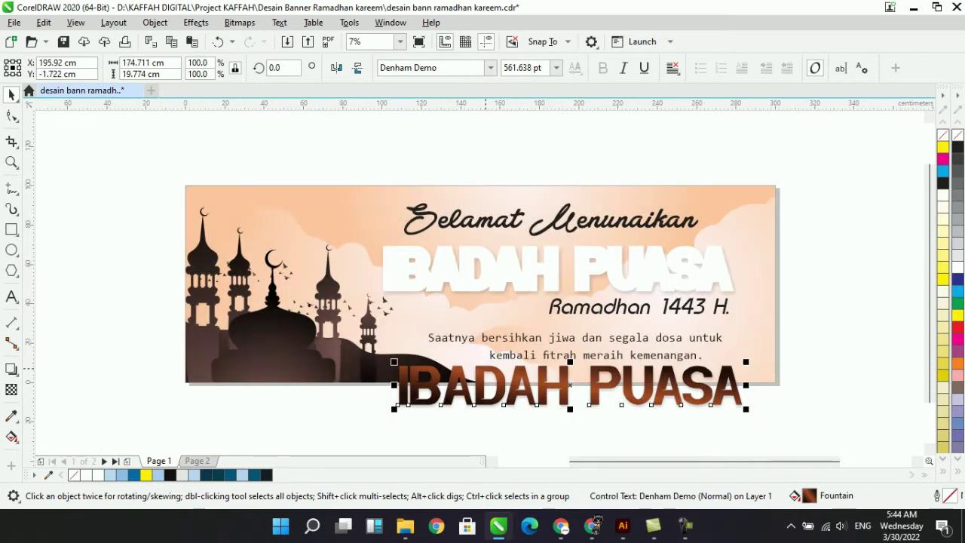
key(ctrl+z)
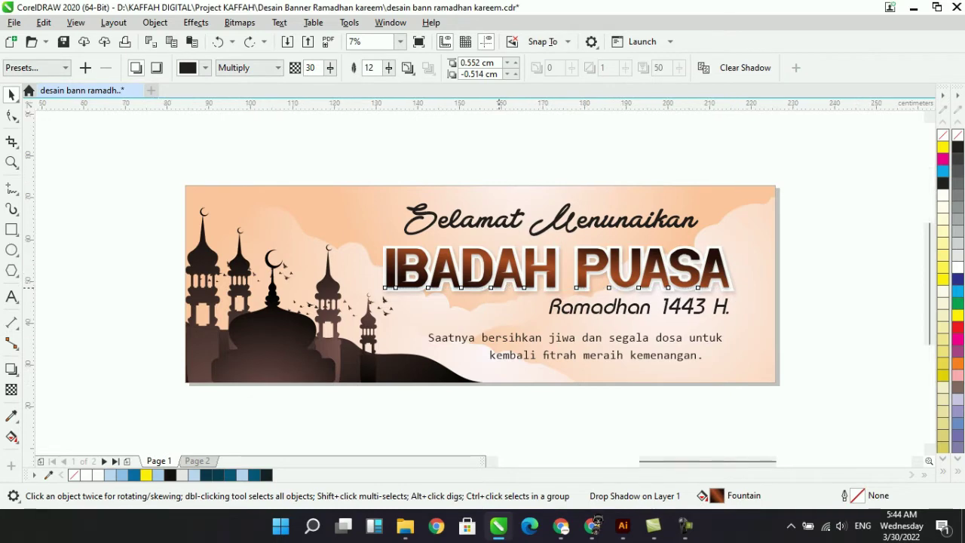
Step: Shift the gradient "IBADAH PUASA" letters down off their white outline shape for a close look, and undo the move
scroll(499, 286, up, 3)
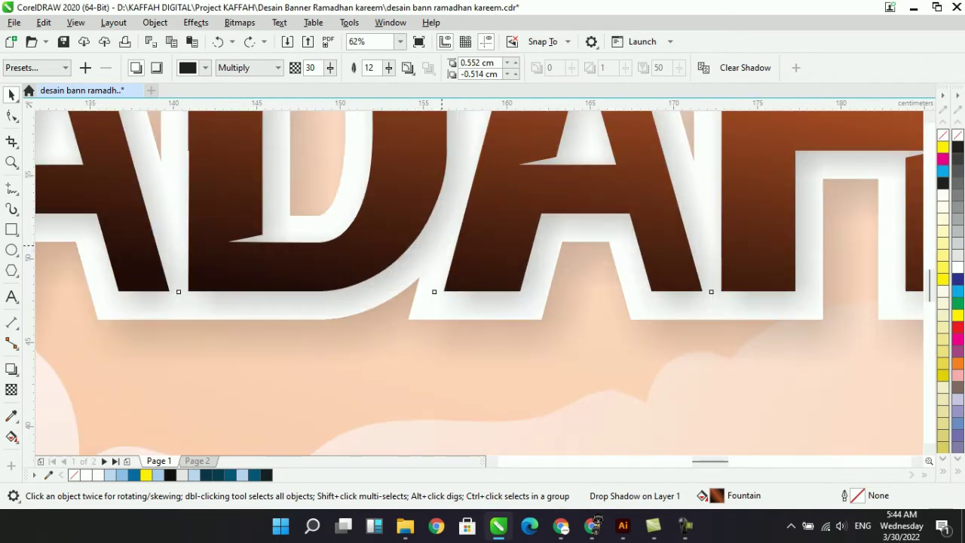
drag(434, 290, 399, 403)
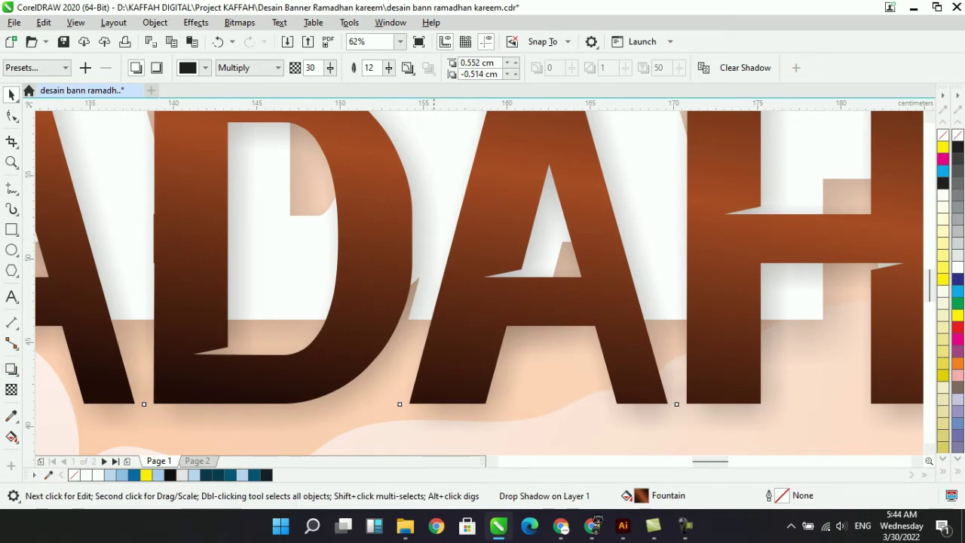
scroll(725, 282, down, 2)
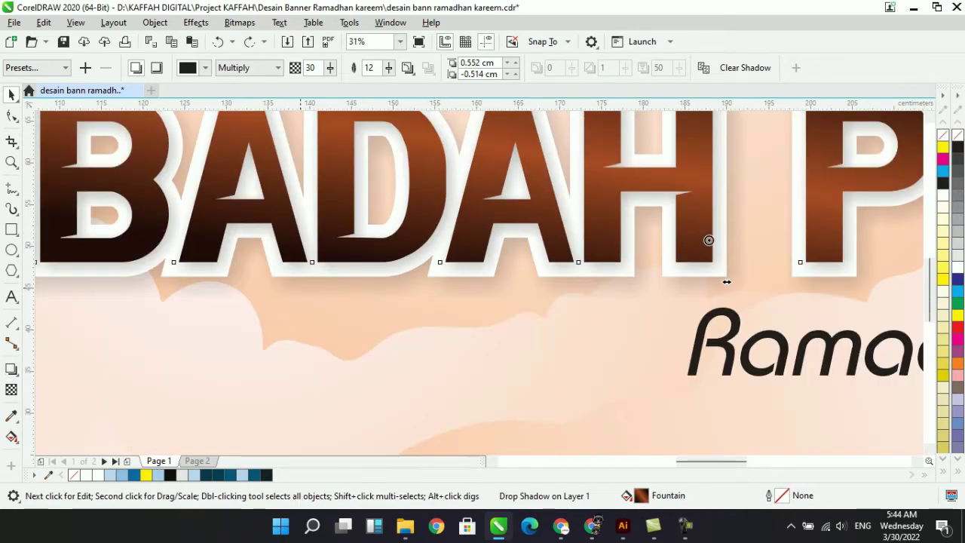
scroll(329, 301, down, 1)
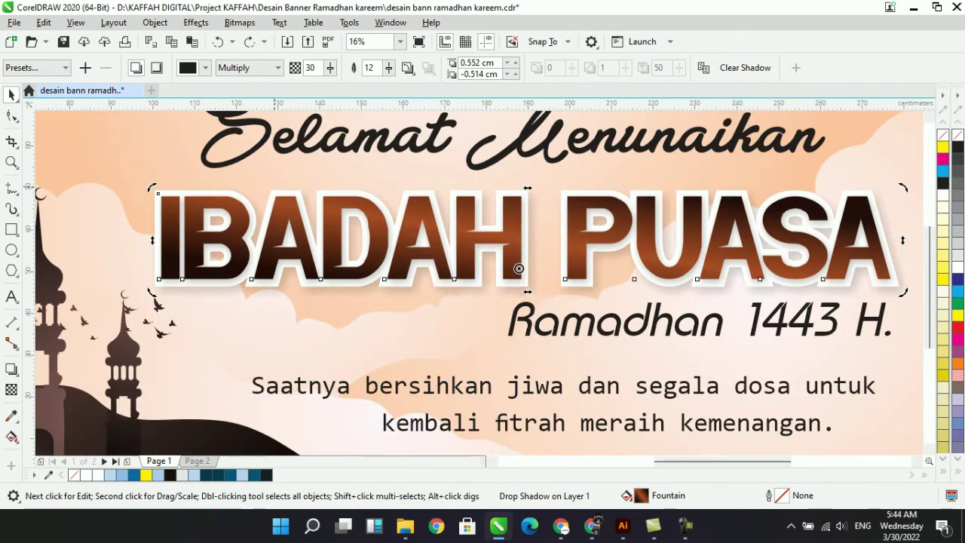
Step: Pull the white outline shape and its drop shadow out from behind "IBADAH PUASA", and undo the moves
click(361, 269)
drag(361, 269, 399, 236)
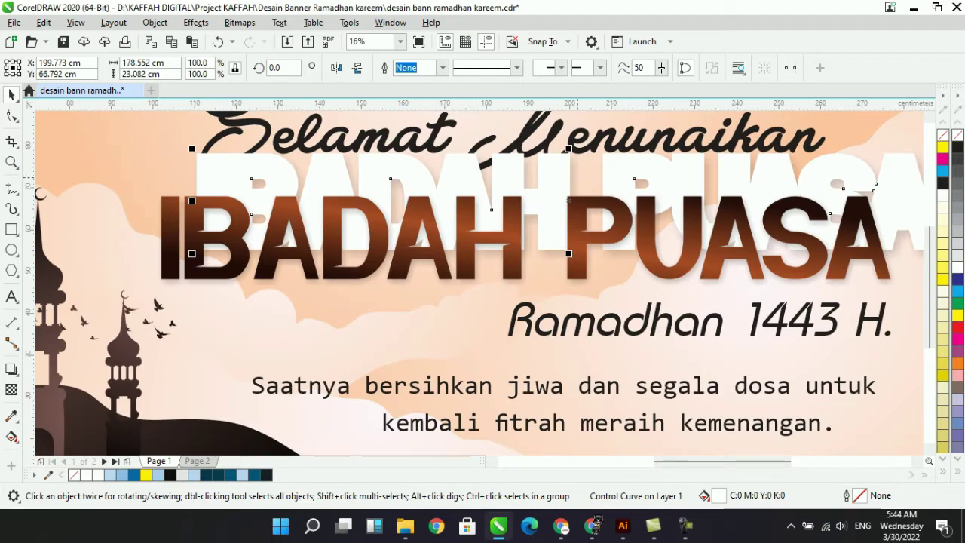
drag(575, 177, 387, 341)
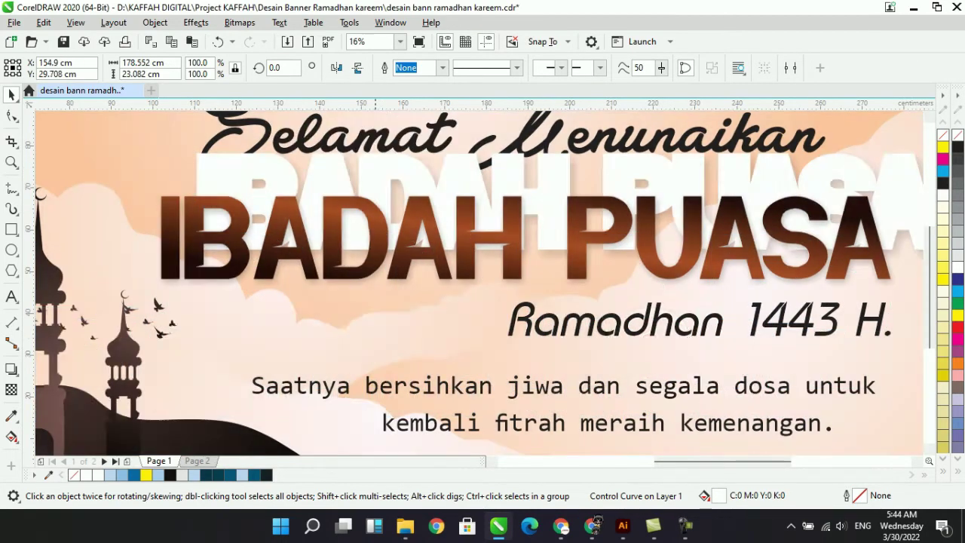
key(ctrl+z)
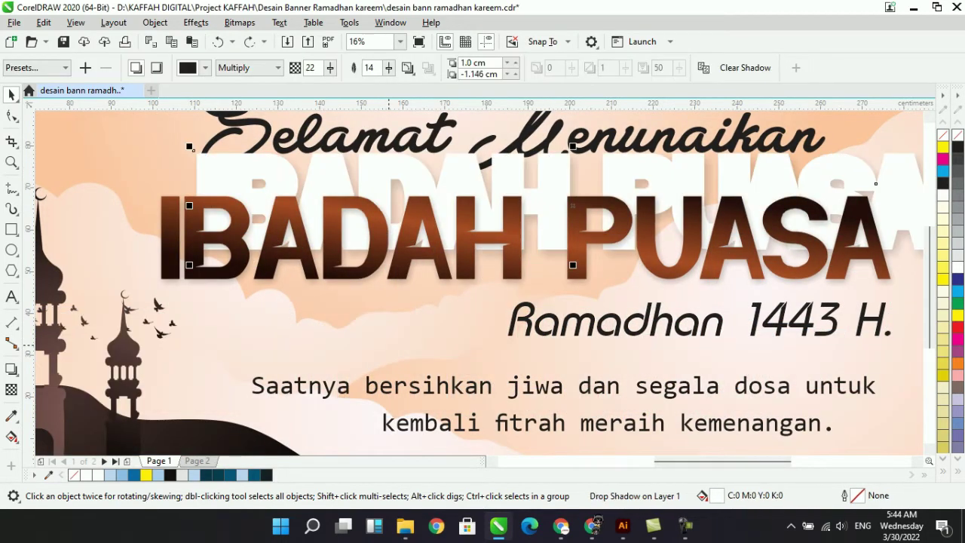
key(ctrl+z)
scroll(295, 216, up, 2)
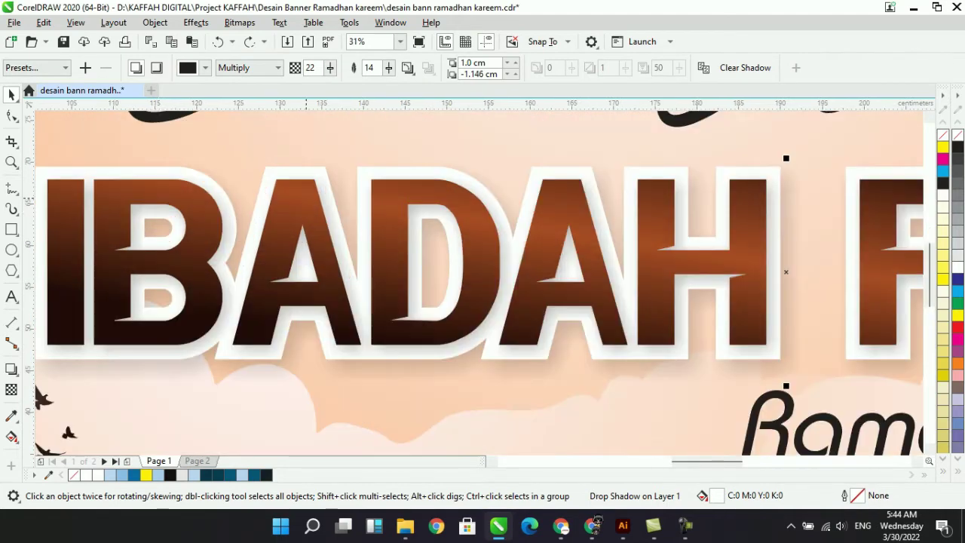
scroll(358, 316, down, 4)
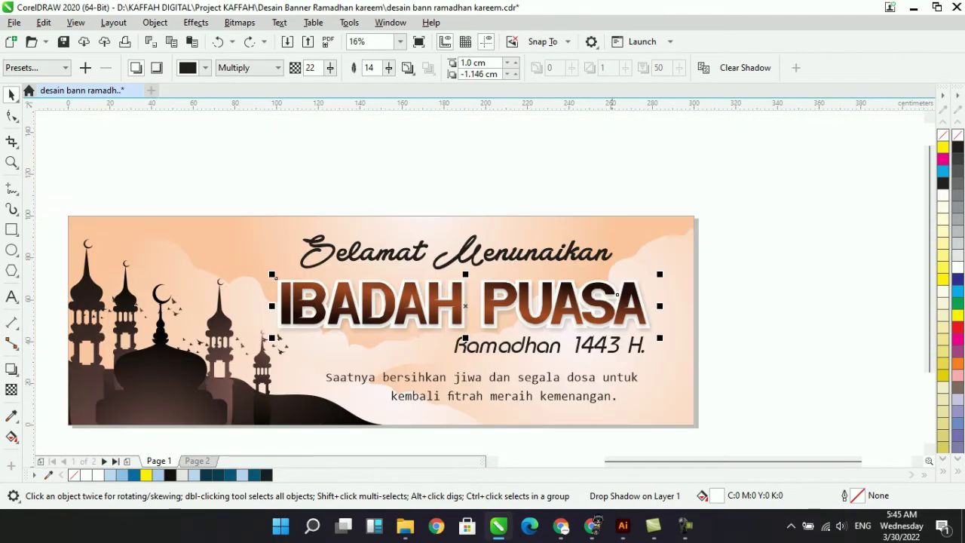
Step: Move the "Ramadhan 1443 H." text and the two sentence lines below it aside one by one, undoing each move
click(461, 343)
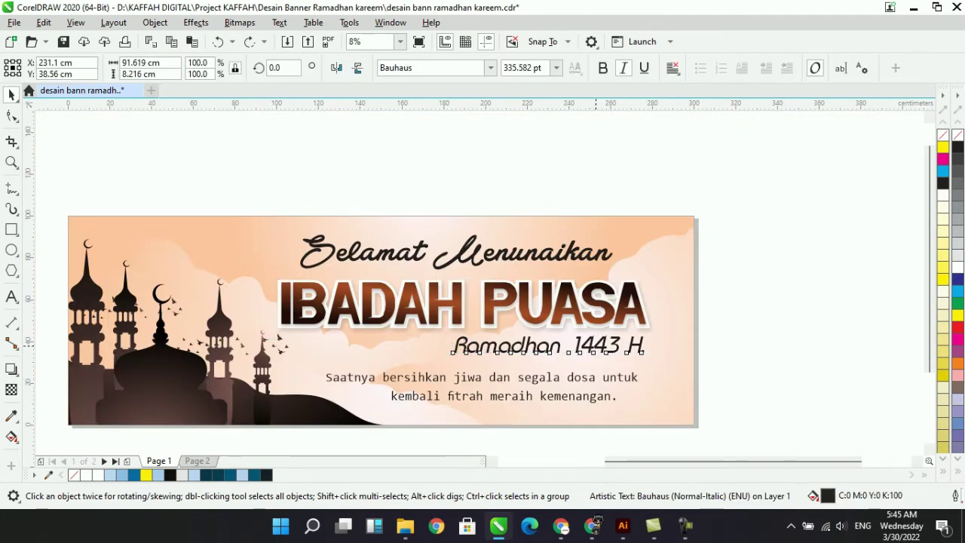
drag(461, 343, 626, 254)
key(ctrl+z)
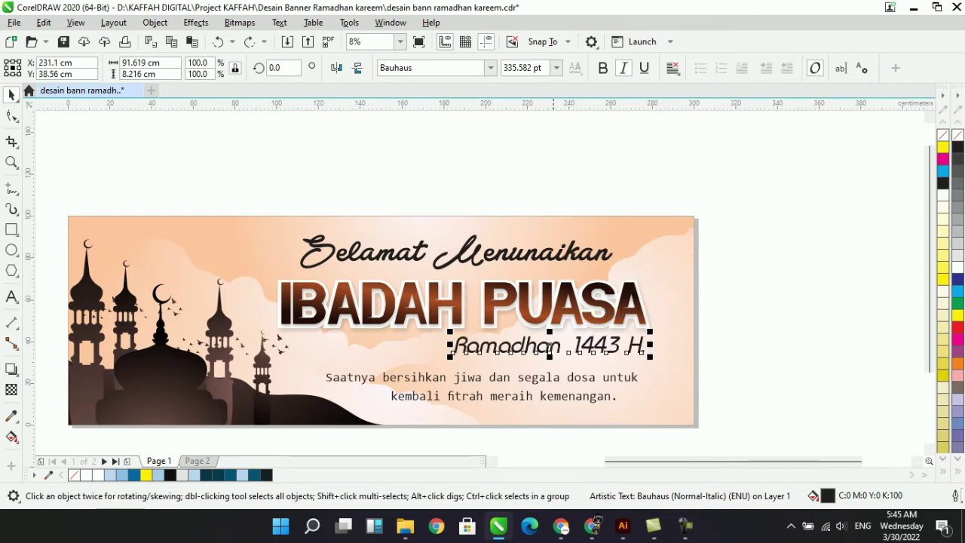
drag(547, 380, 745, 328)
key(ctrl+z)
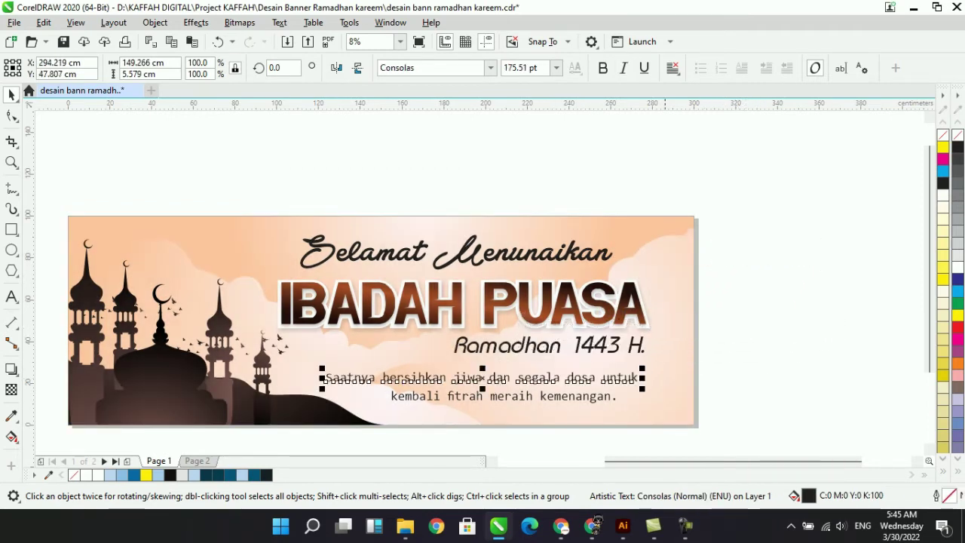
drag(511, 396, 747, 420)
key(ctrl+z)
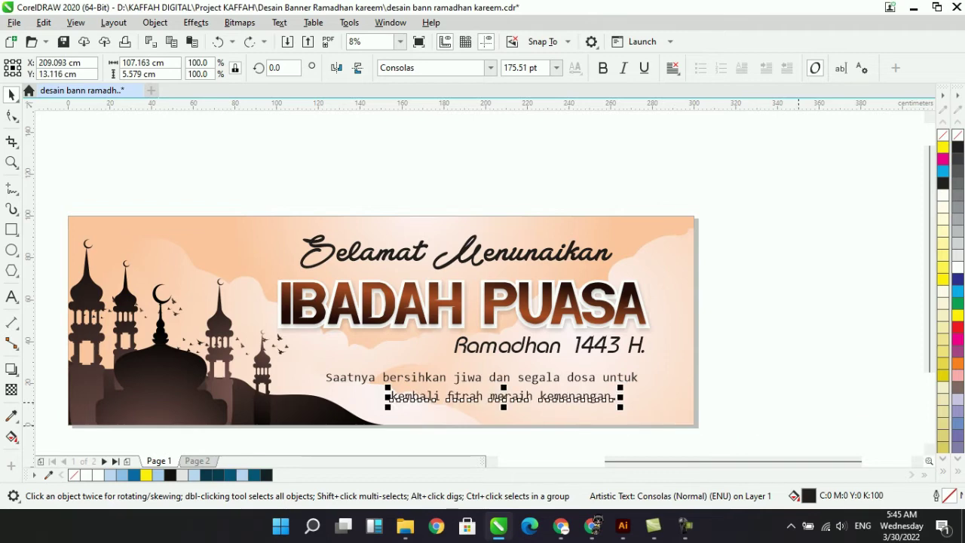
Step: Fit all of the banner's objects in the view and clear the selection
key(Escape)
key(ctrl+a)
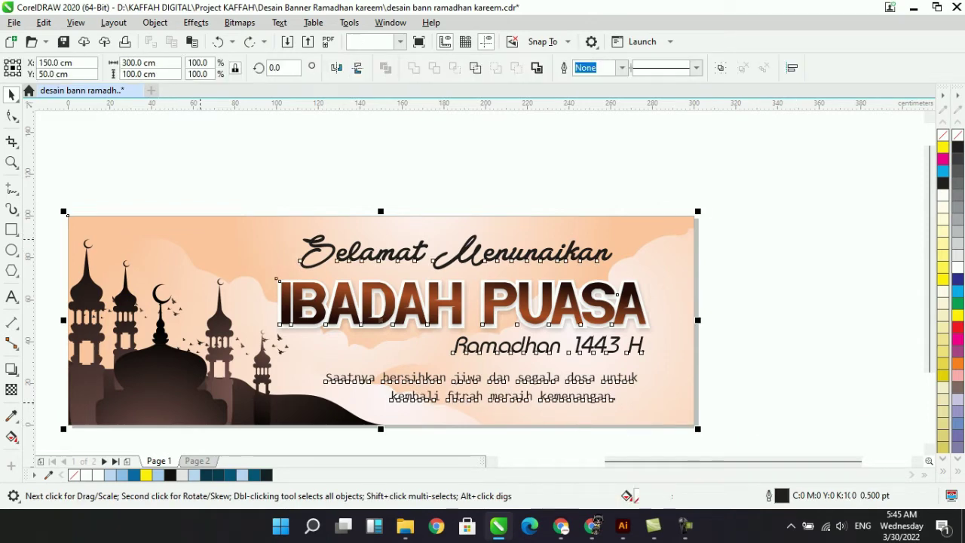
click(400, 41)
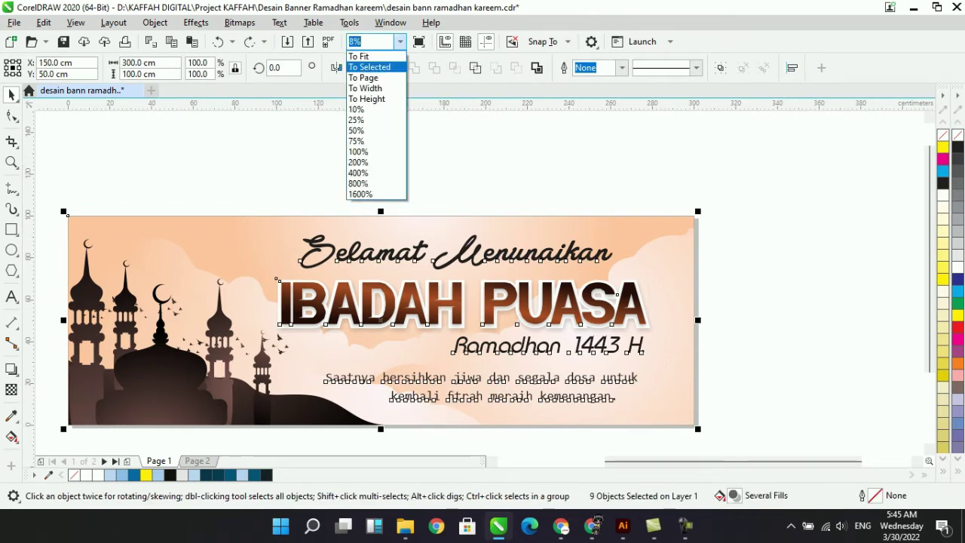
click(370, 67)
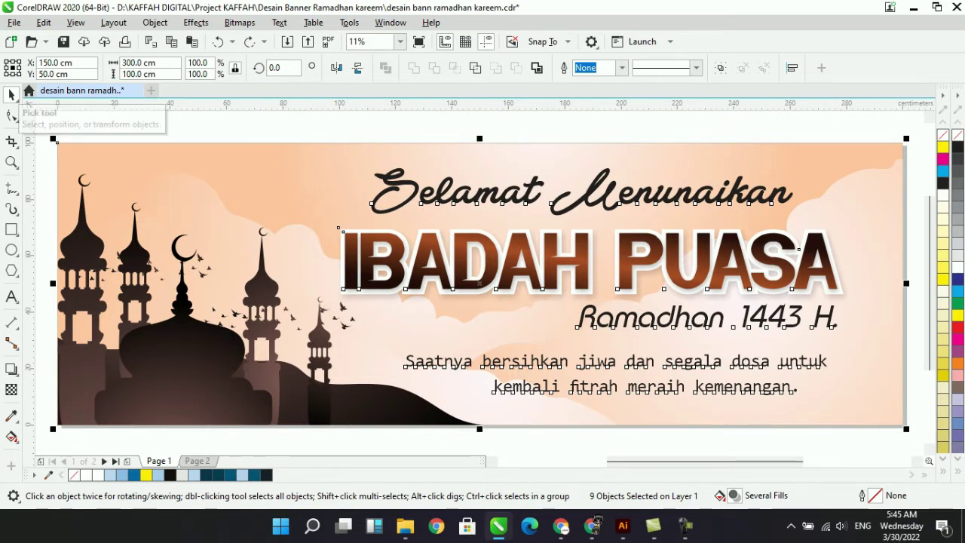
key(Escape)
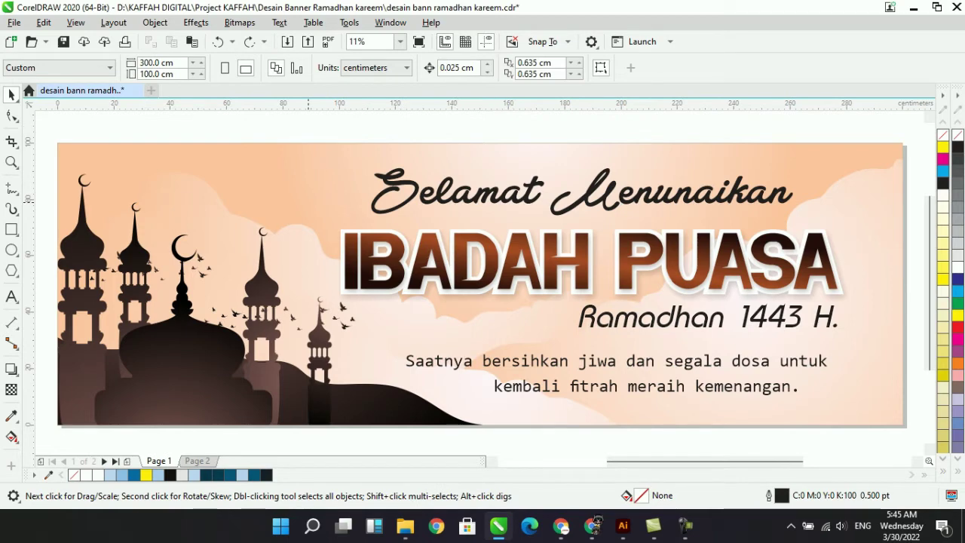
click(11, 250)
click(11, 95)
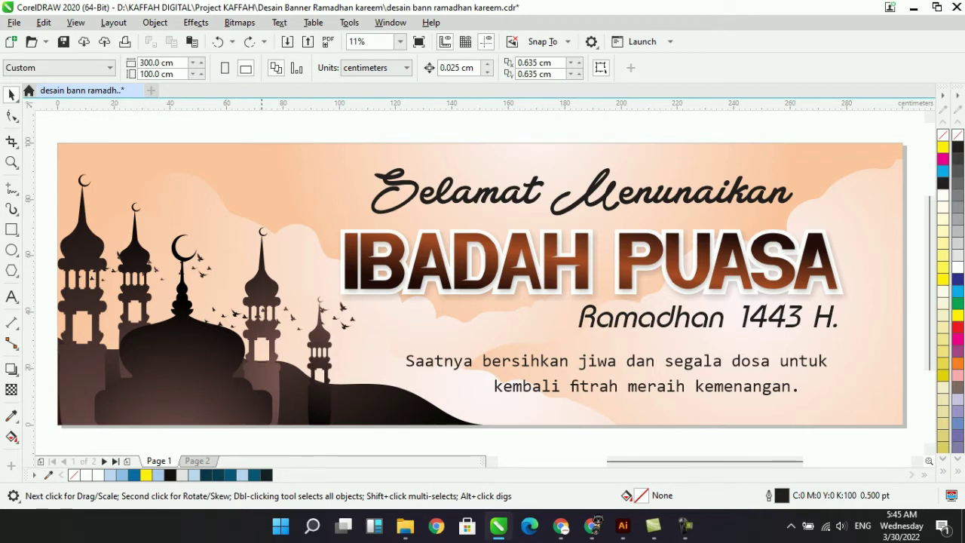
Step: Switch to Page 2 and examine the blue banner's mosque, "Ibadah Puasa" title and sentence text up close
click(197, 461)
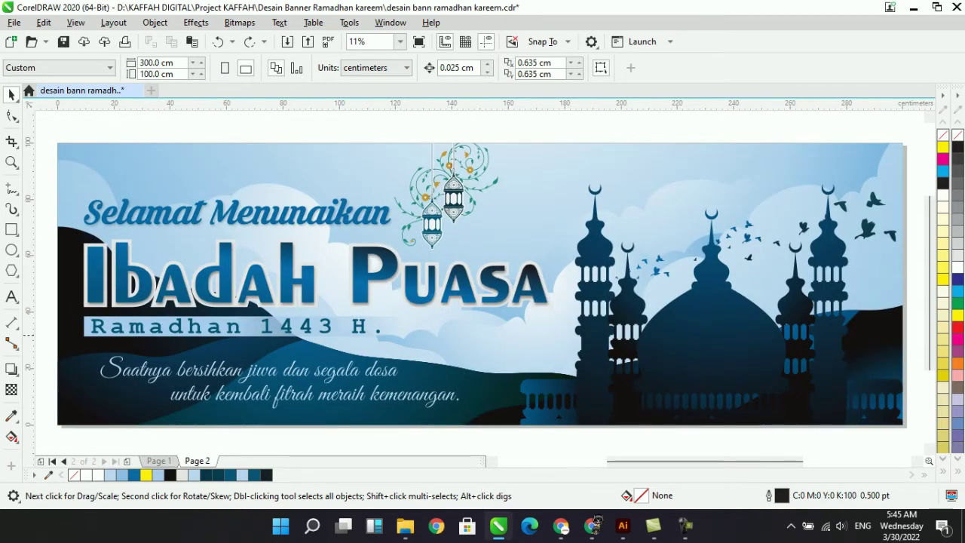
click(877, 224)
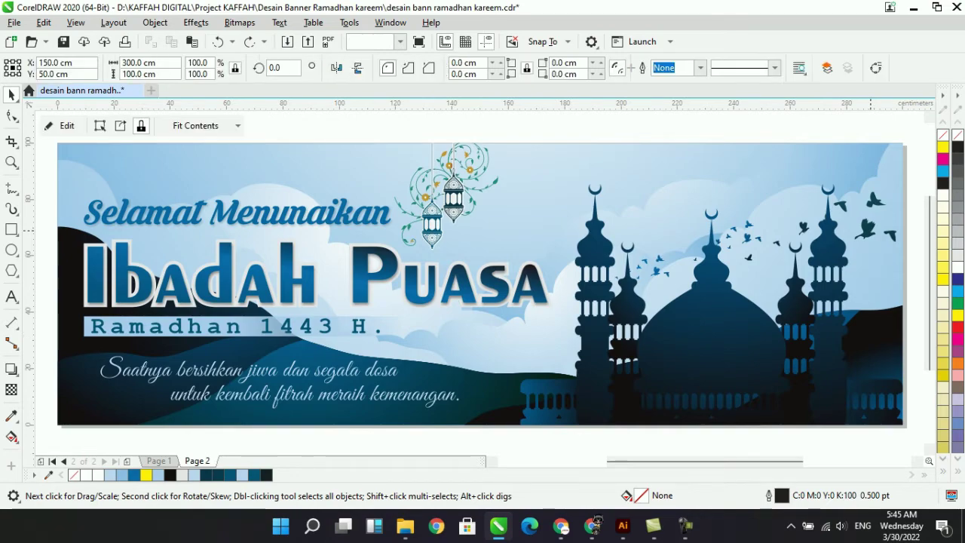
scroll(879, 224, up, 3)
scroll(859, 227, down, 3)
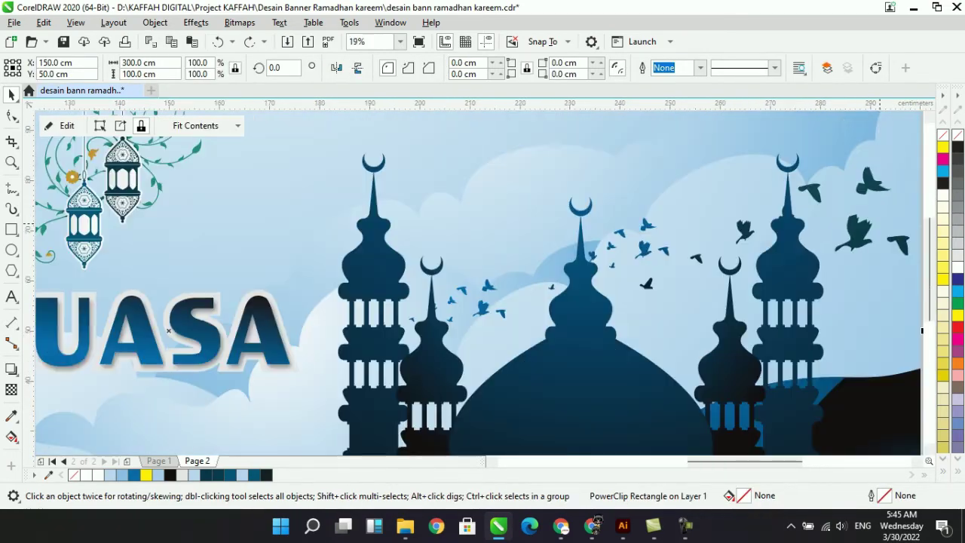
scroll(133, 286, up, 2)
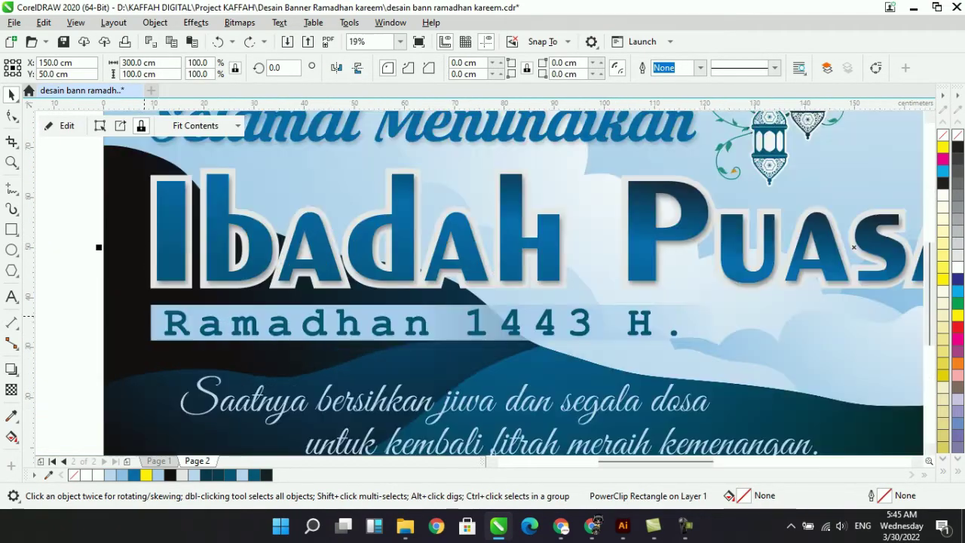
scroll(132, 223, up, 1)
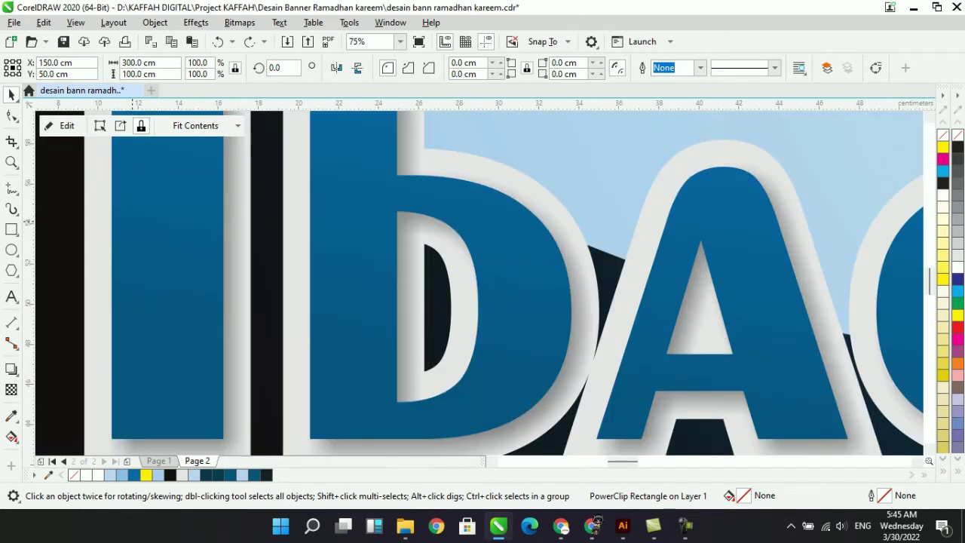
scroll(132, 223, down, 2)
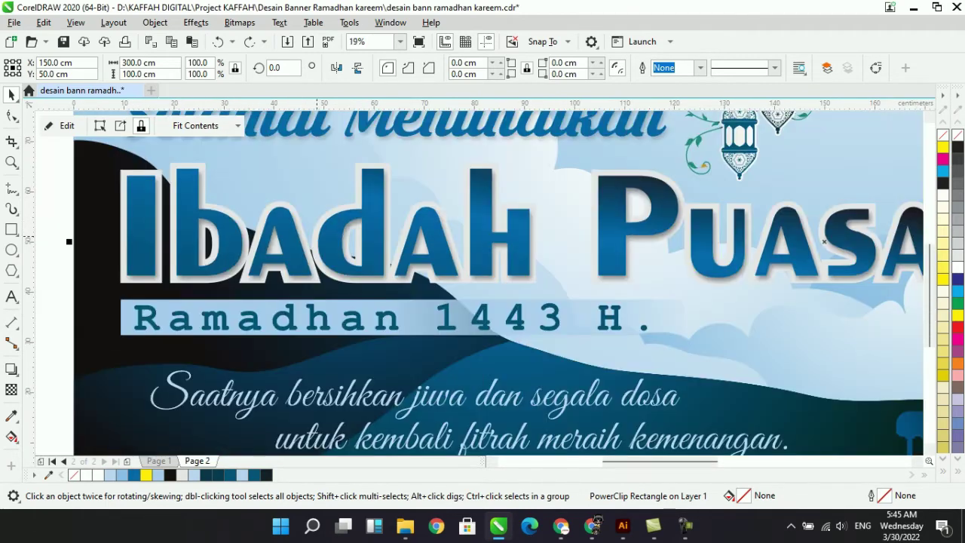
scroll(596, 340, down, 2)
scroll(519, 380, up, 2)
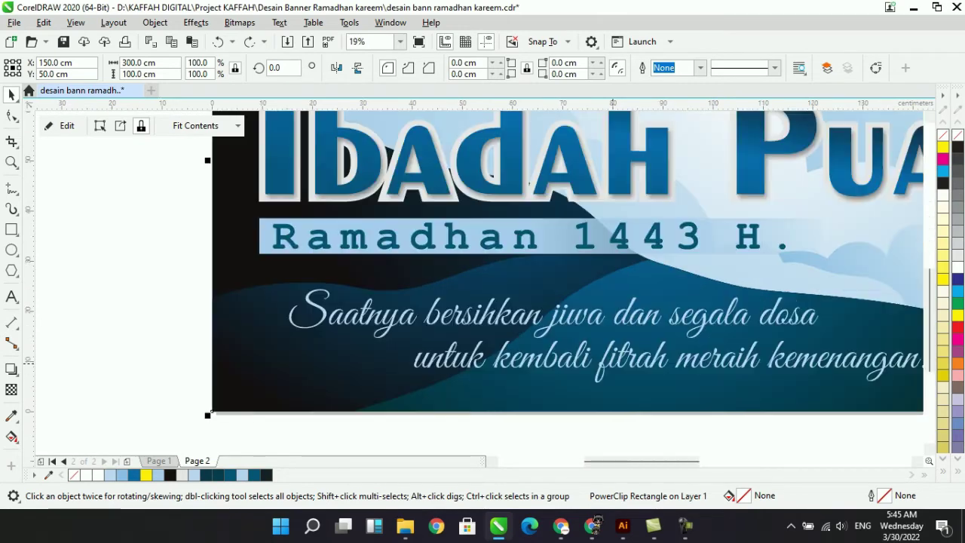
scroll(613, 359, up, 1)
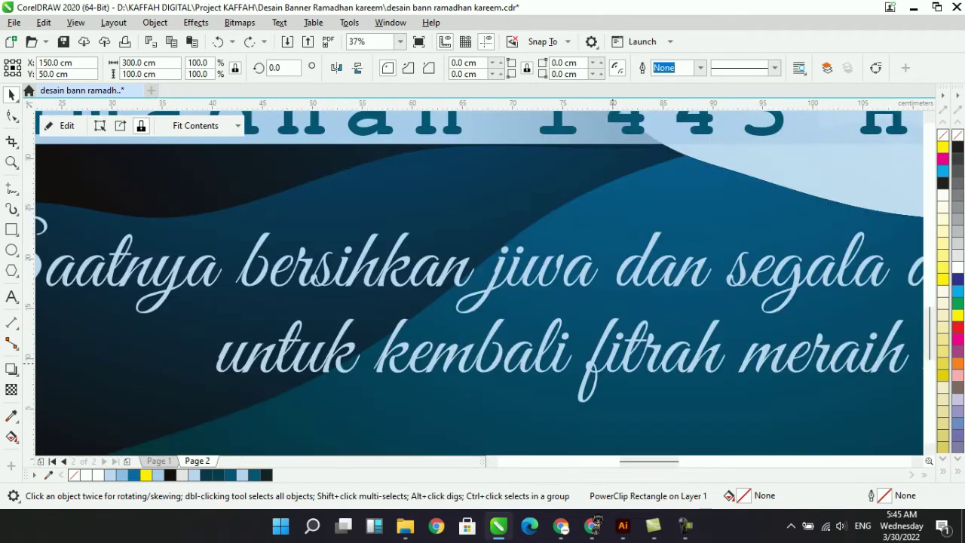
scroll(613, 358, down, 2)
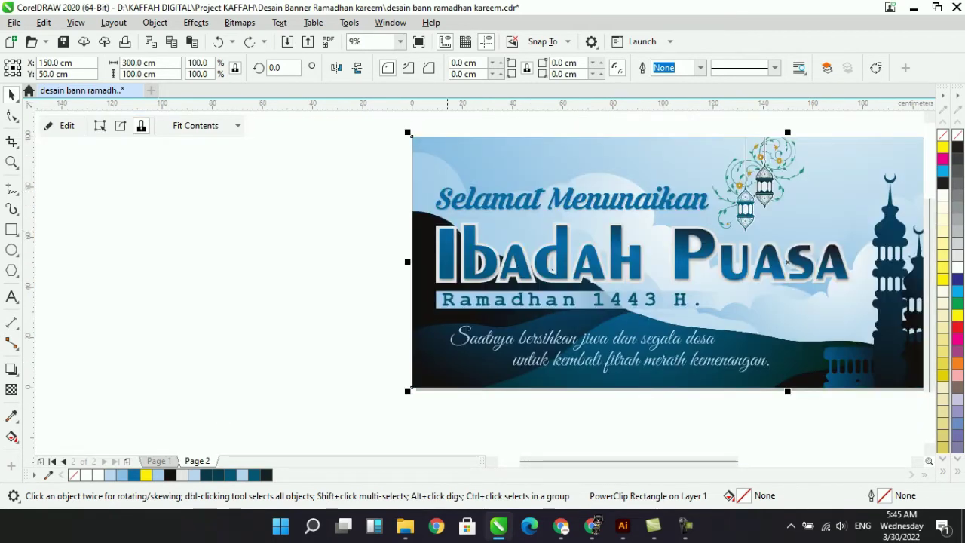
Step: Open the blue banner's PowerClip contents for editing and pull the light cloud shapes out of the scene, undoing the moves
click(64, 125)
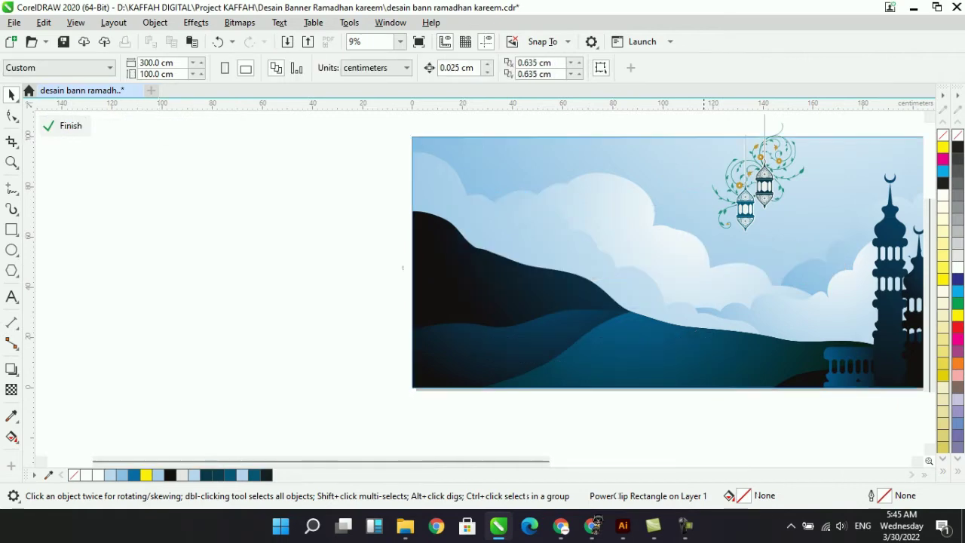
scroll(585, 249, down, 1)
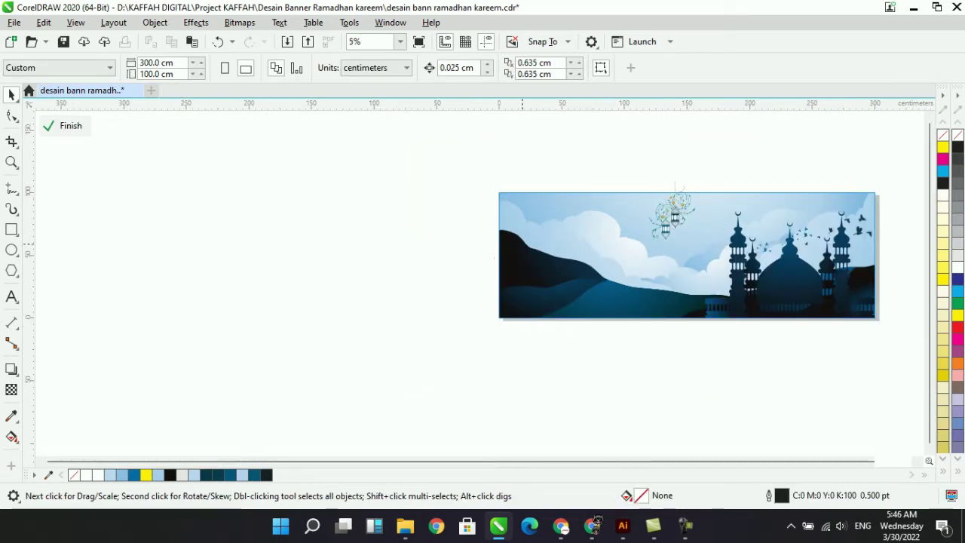
drag(635, 277, 432, 277)
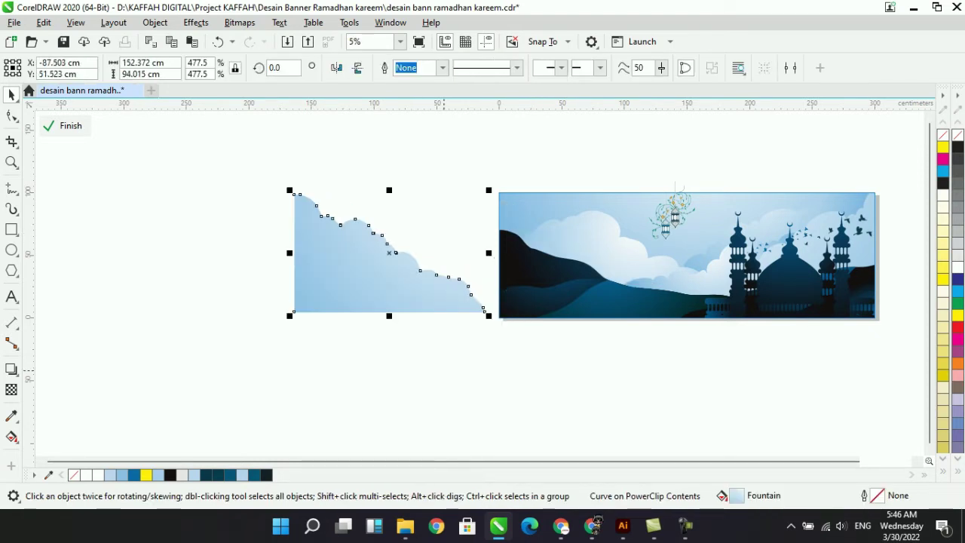
key(ctrl+z)
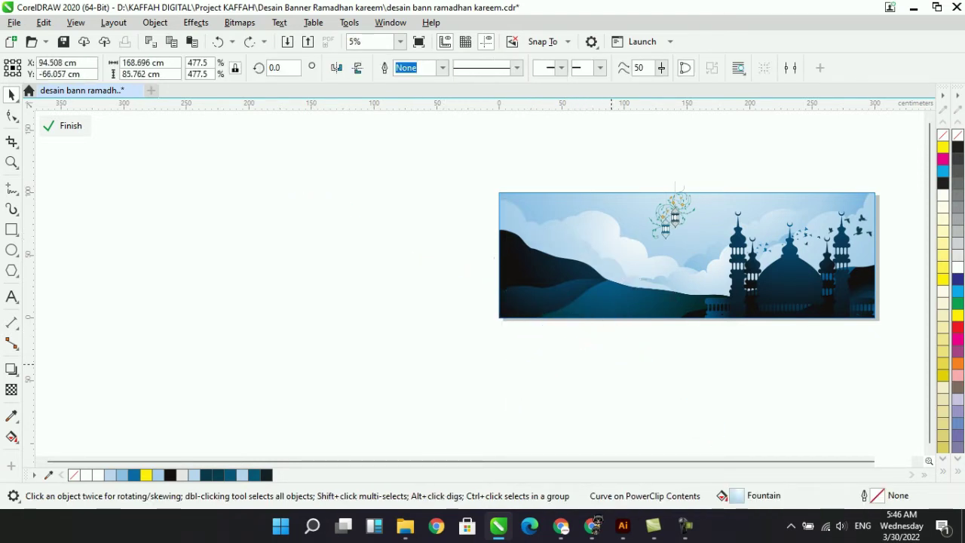
key(ctrl+z)
Step: Pull the three layered hill shapes out of the blue scene one by one, undoing each move
drag(511, 263, 316, 267)
key(ctrl+z)
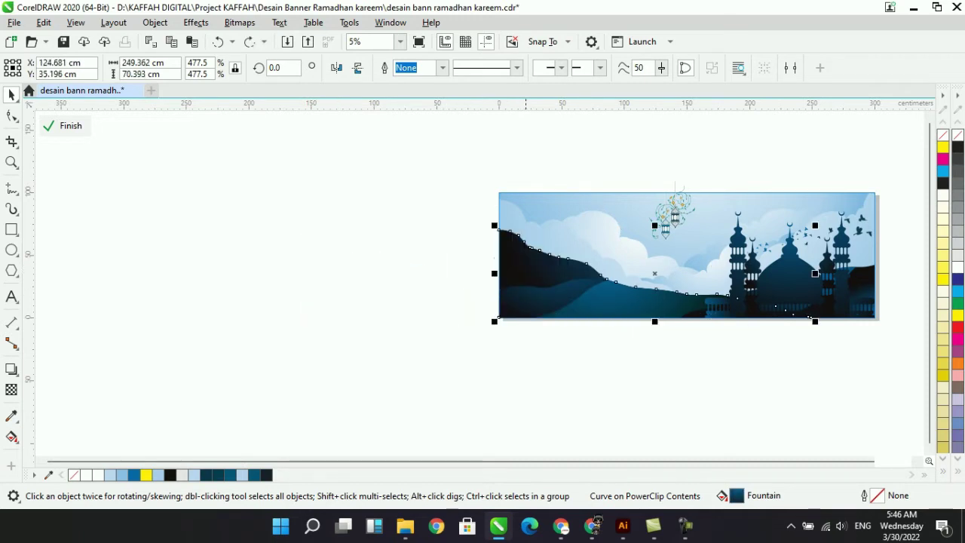
drag(529, 298, 506, 387)
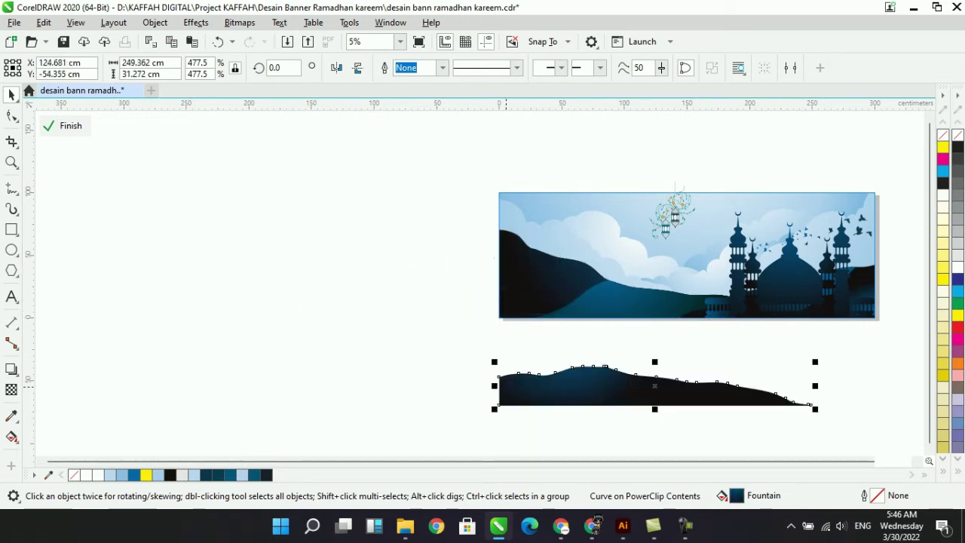
key(ctrl+z)
drag(625, 311, 649, 396)
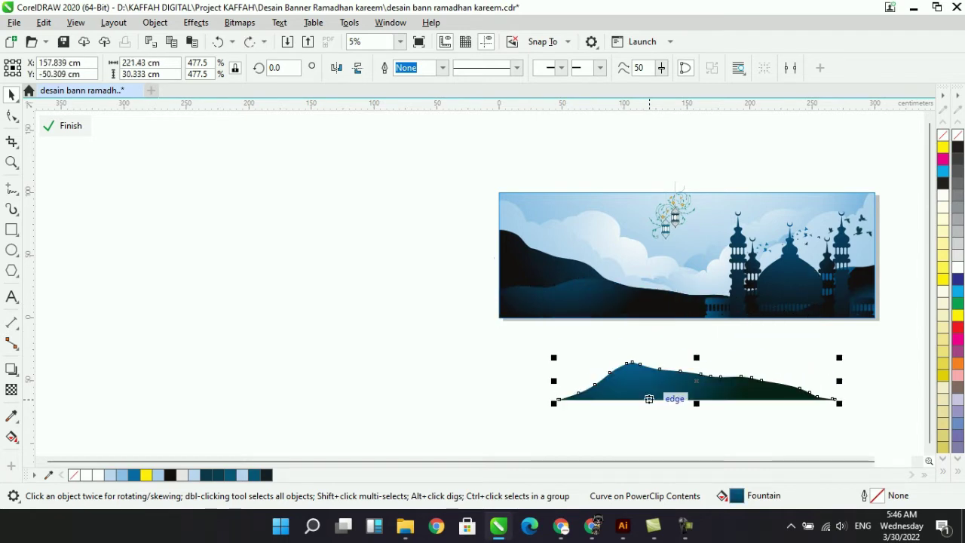
key(ctrl+z)
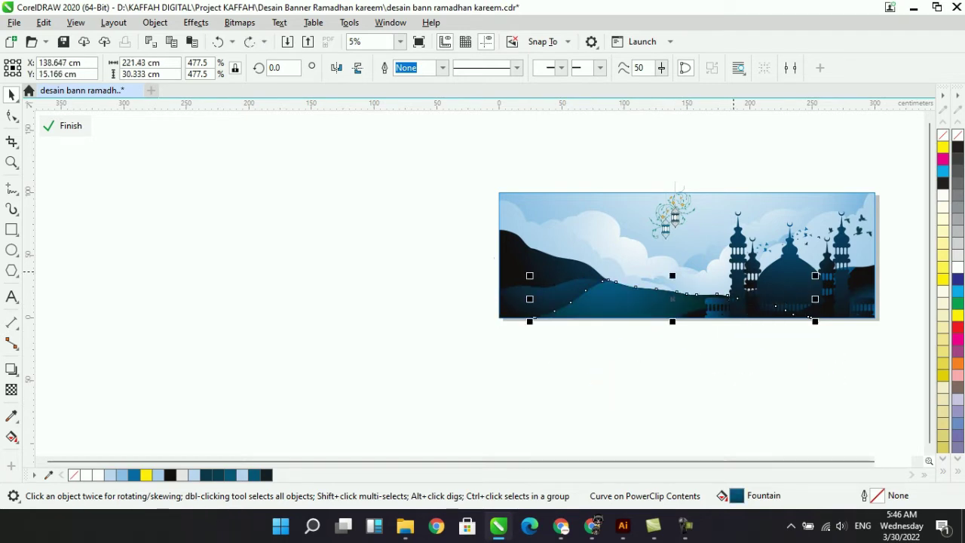
Step: Pull the tall minaret nearest the hills and the central mosque dome out below the banner, undoing each move
drag(733, 270, 625, 375)
key(ctrl+z)
click(789, 269)
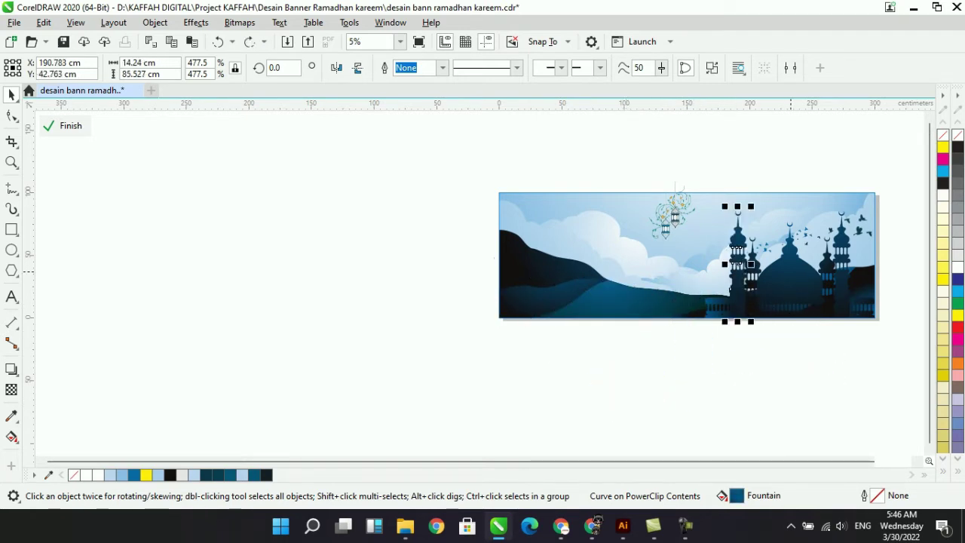
drag(789, 269, 827, 392)
key(ctrl+z)
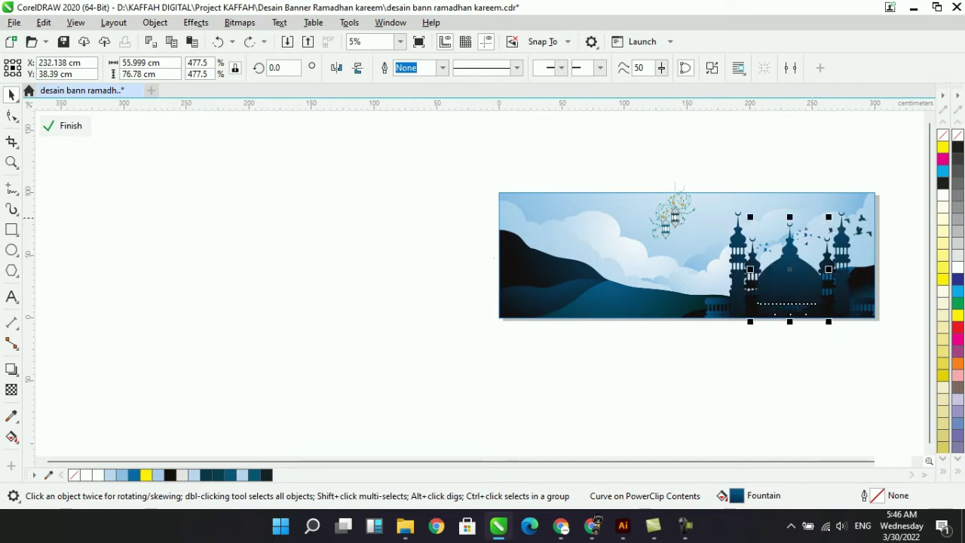
Step: Pull the large blue cloud shape behind the mosque out beside the banner, and undo the moves
drag(671, 216, 696, 152)
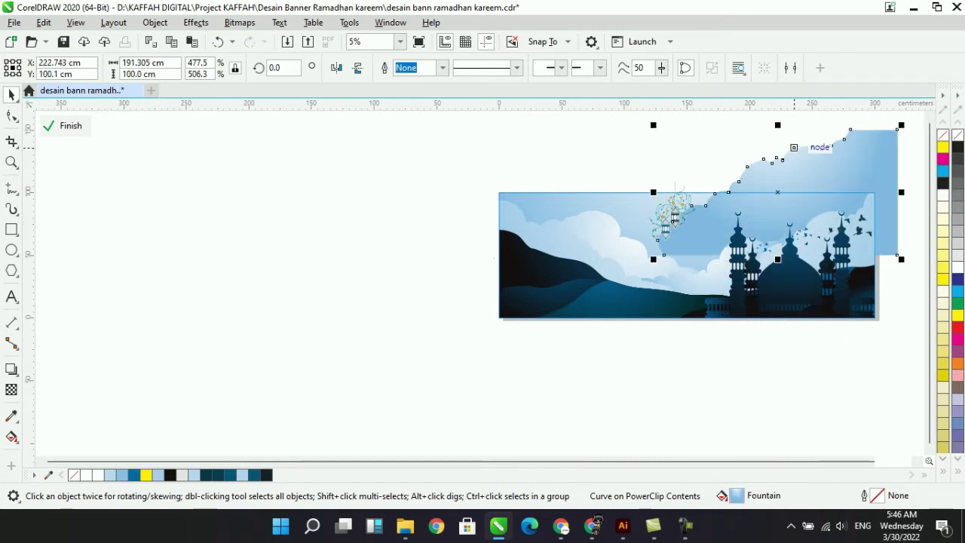
key(ctrl+z)
drag(874, 210, 703, 216)
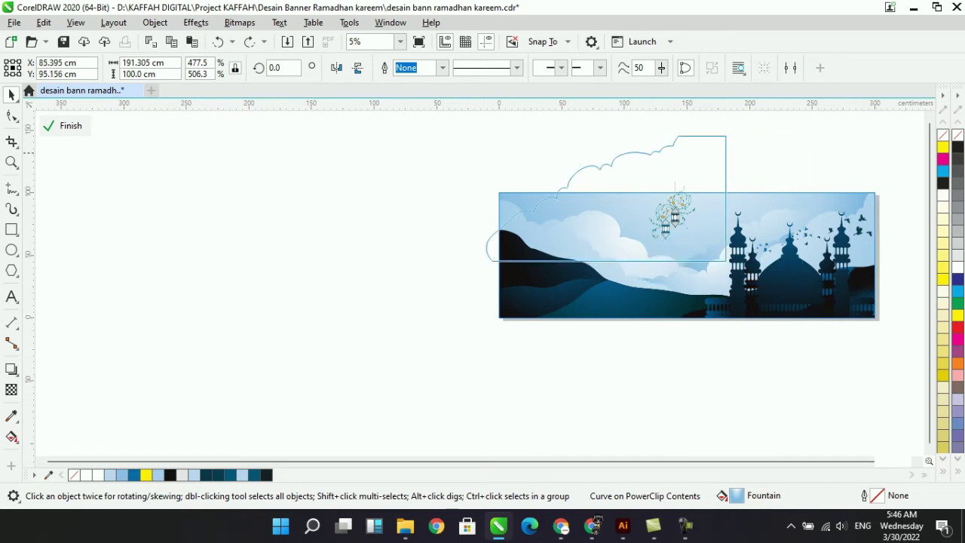
drag(725, 152, 483, 170)
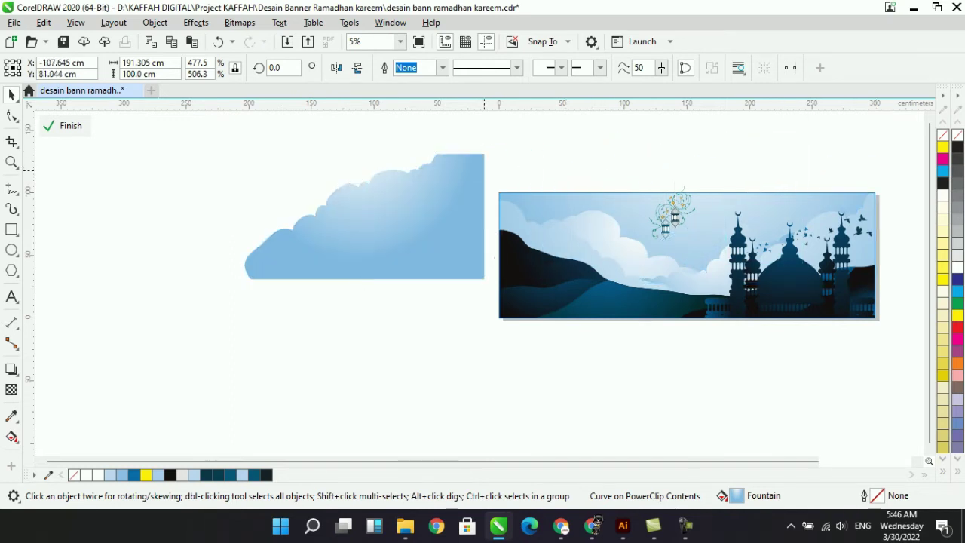
key(ctrl+z)
Step: Examine the bird silhouettes around the minarets up close, selecting several of them one by one
scroll(867, 226, up, 5)
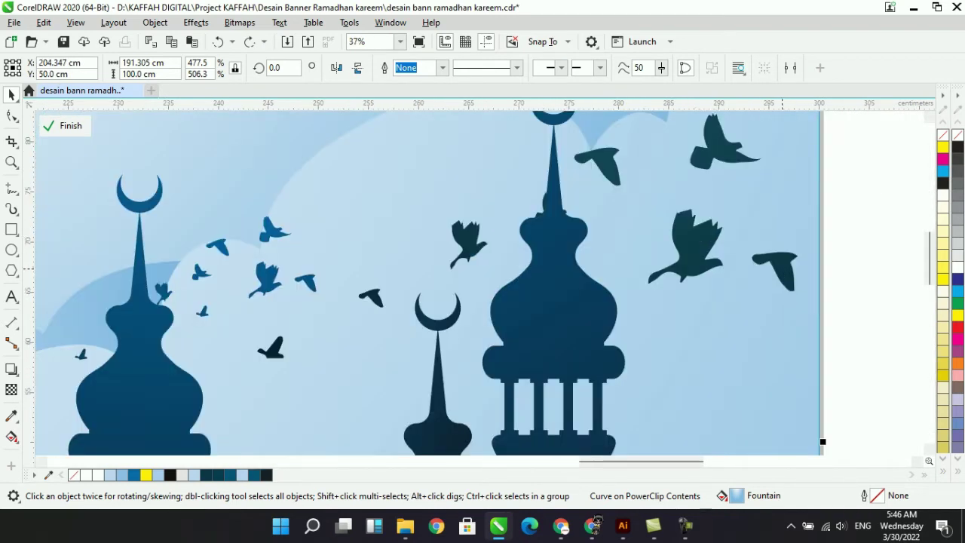
click(777, 267)
click(704, 259)
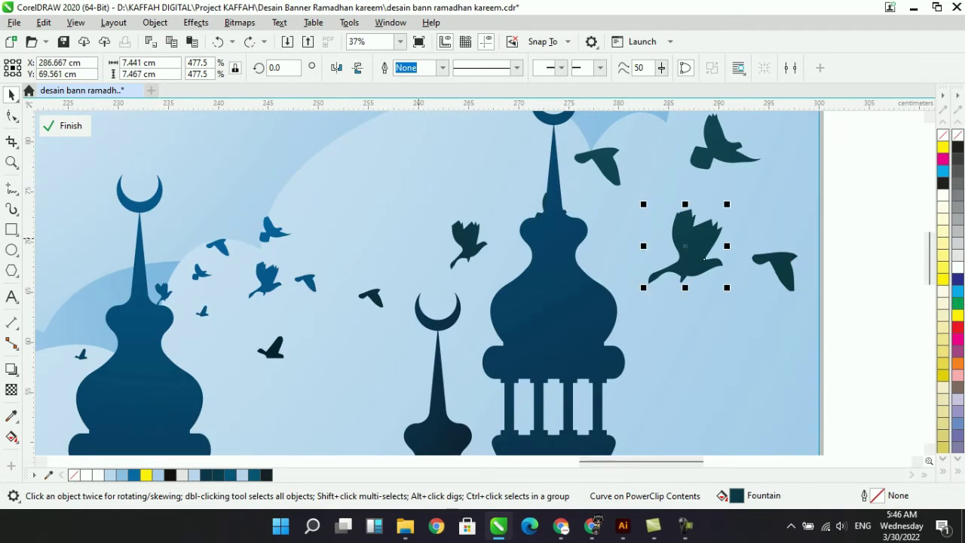
click(468, 242)
click(268, 279)
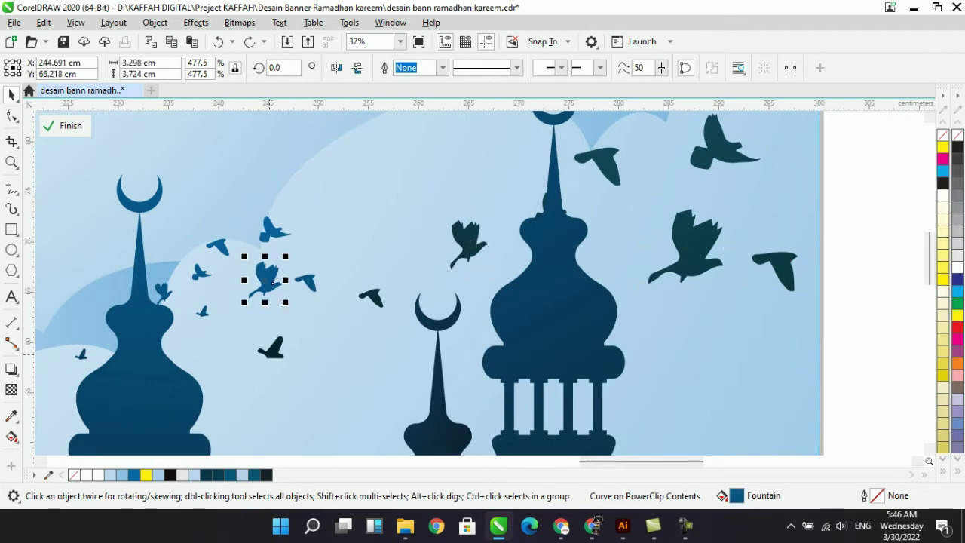
click(273, 349)
Step: Pull the mosque's fence piece and the dark hill behind it out beside the banner, undoing each move
scroll(323, 338, down, 5)
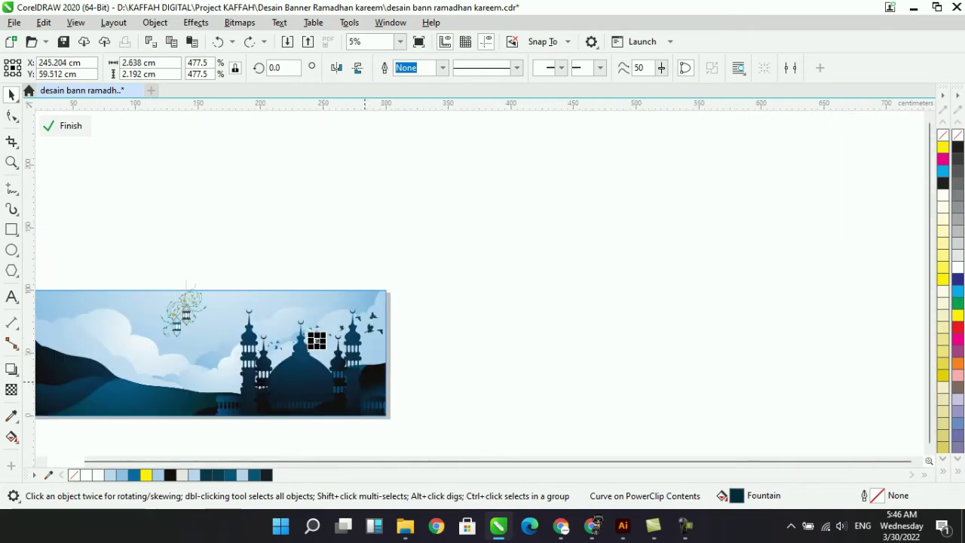
scroll(365, 383, up, 2)
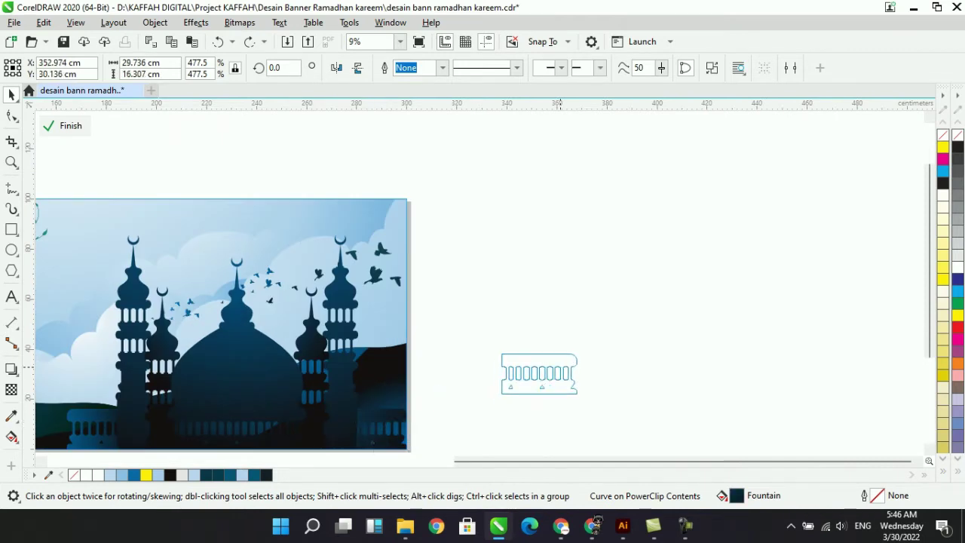
drag(539, 374, 368, 428)
drag(404, 367, 536, 307)
key(ctrl+z)
Step: Pull the larger lantern's windowed middle section and its patterned top aside, undoing each move
scroll(633, 340, down, 1)
scroll(646, 335, down, 1)
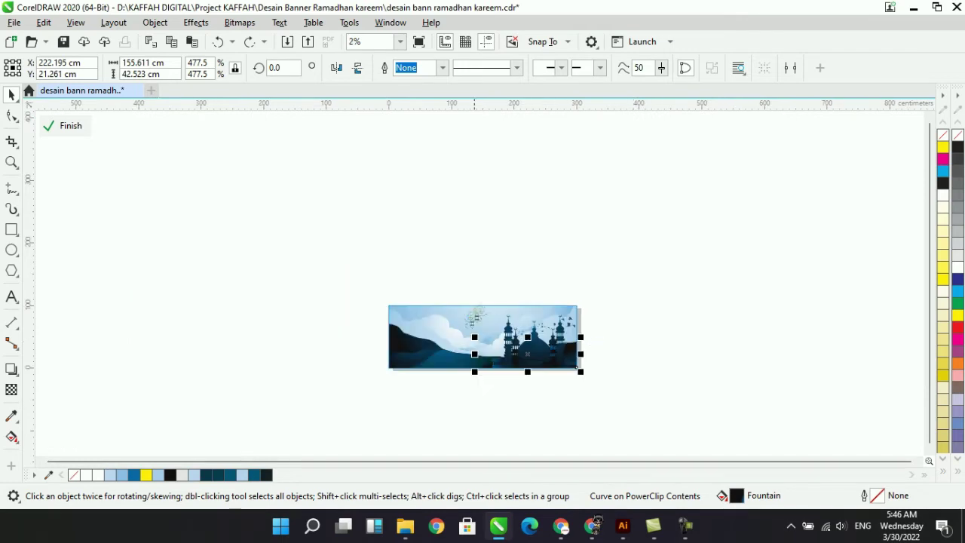
scroll(483, 309, up, 3)
scroll(529, 323, down, 1)
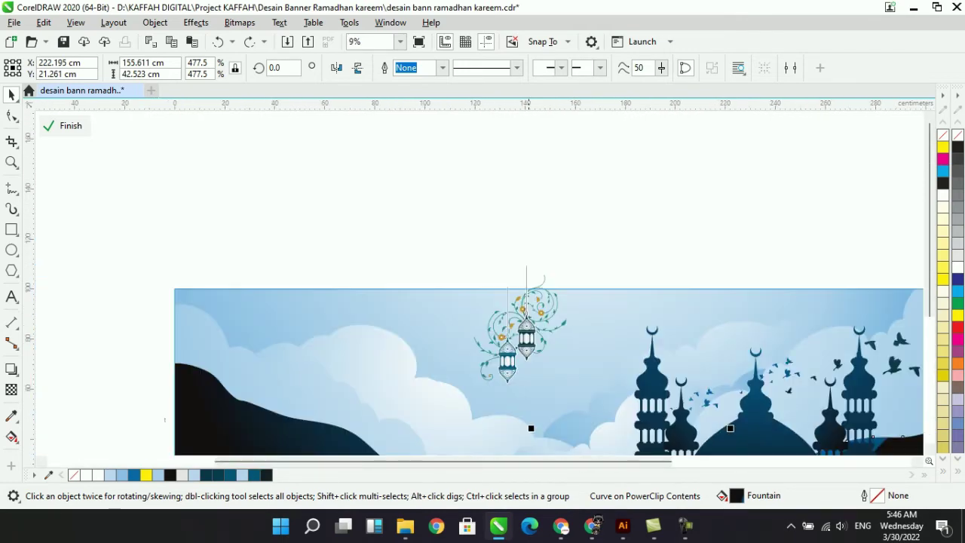
drag(586, 243, 587, 240)
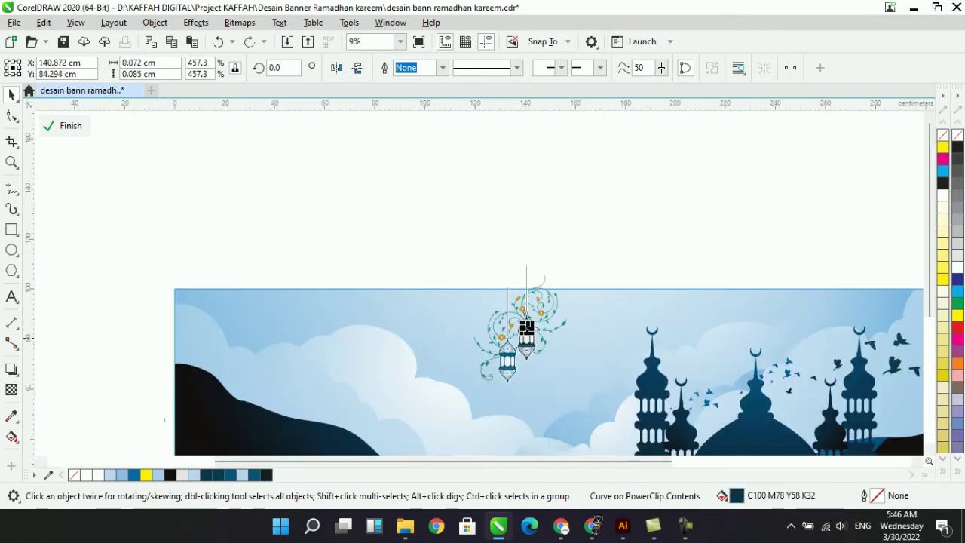
scroll(525, 327, up, 2)
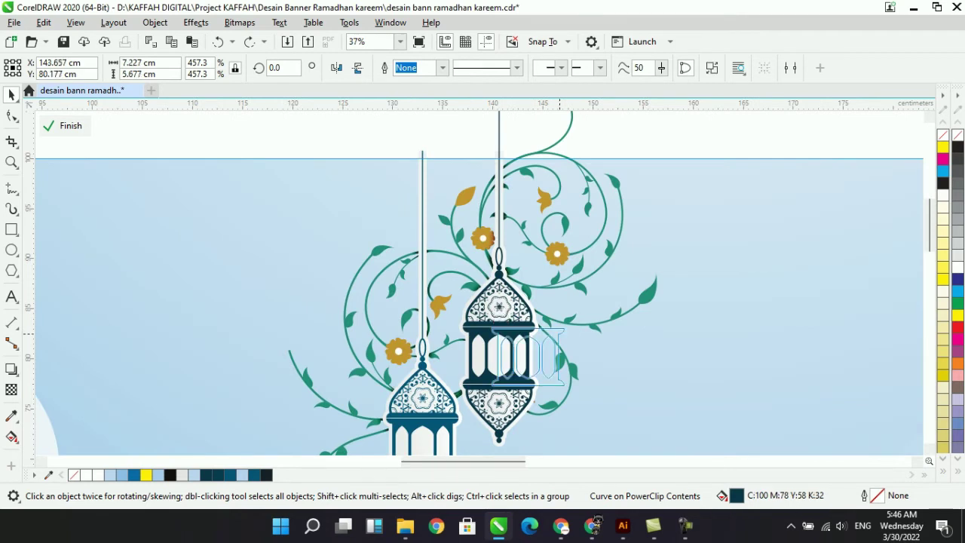
click(525, 362)
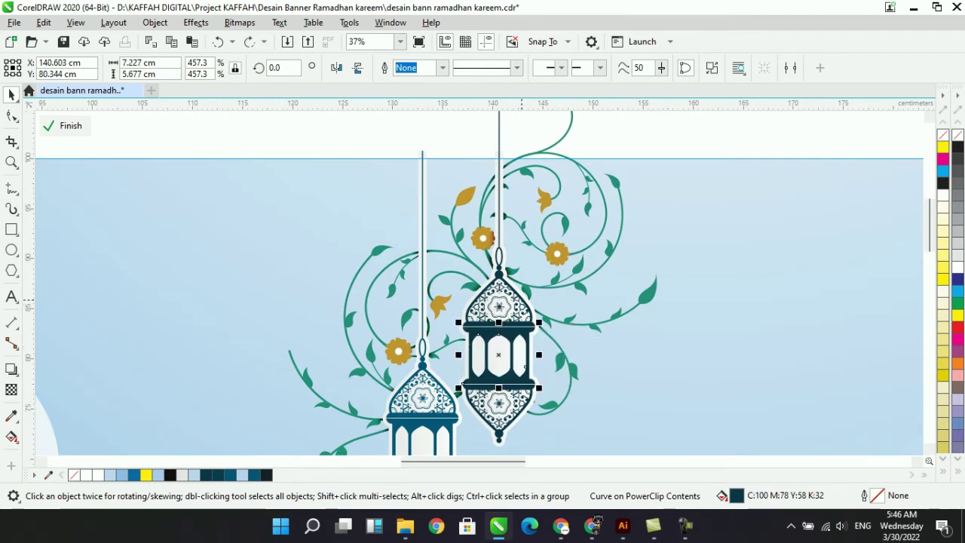
drag(521, 300, 572, 291)
key(ctrl+z)
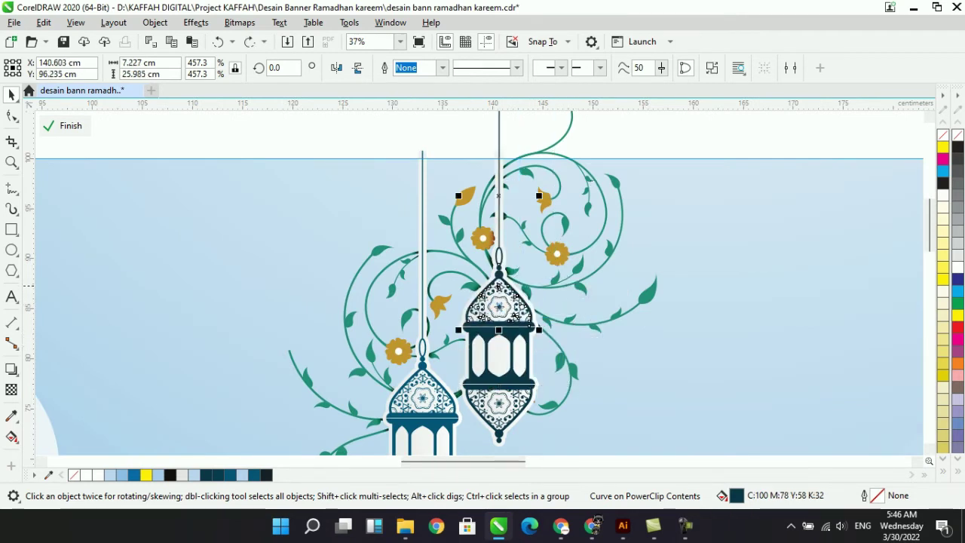
Step: Pull the round base out of the golden flowers on the larger lantern's vine, undoing each move
click(592, 317)
click(580, 289)
click(596, 255)
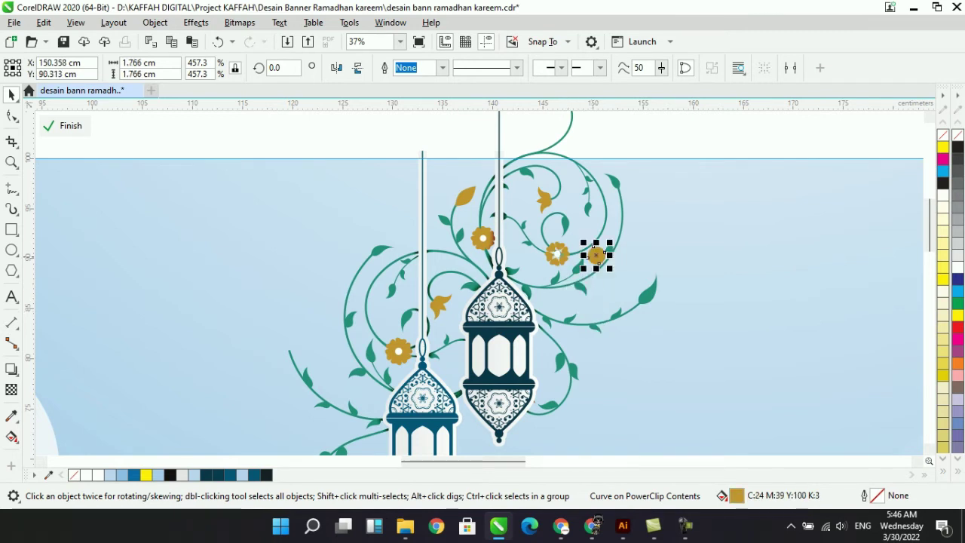
click(557, 254)
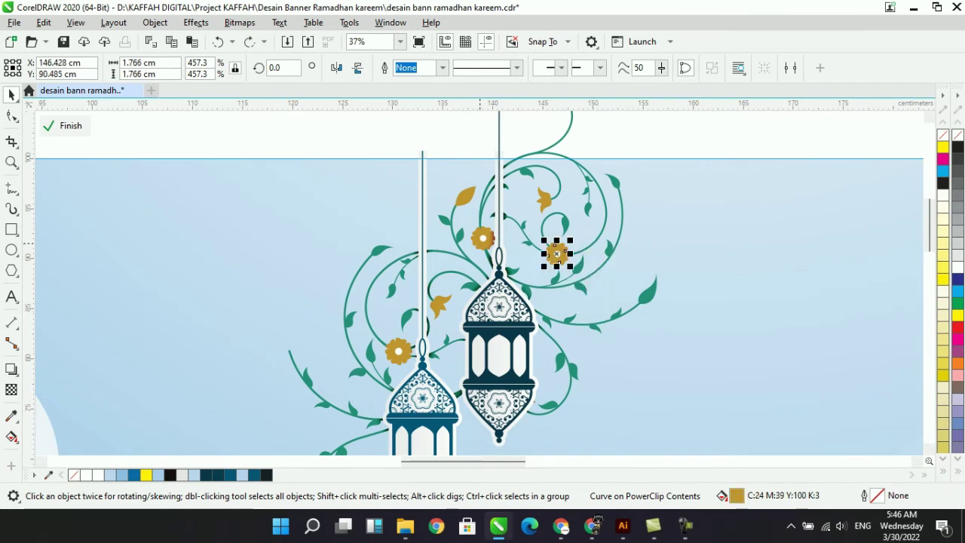
click(482, 238)
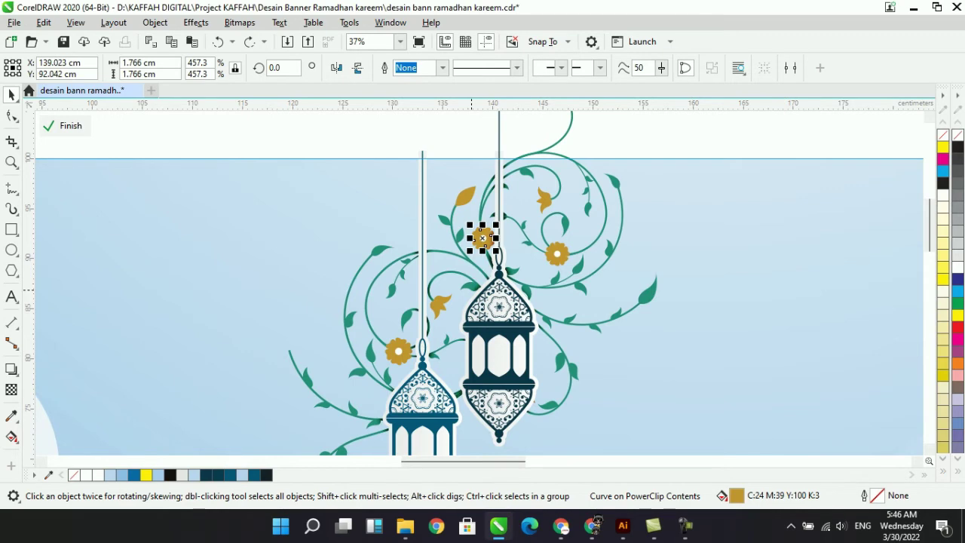
Step: Take the golden flower beside the smaller lantern apart into its round base, white centre and one heart-shaped petal, and undo the moves
scroll(398, 347, up, 4)
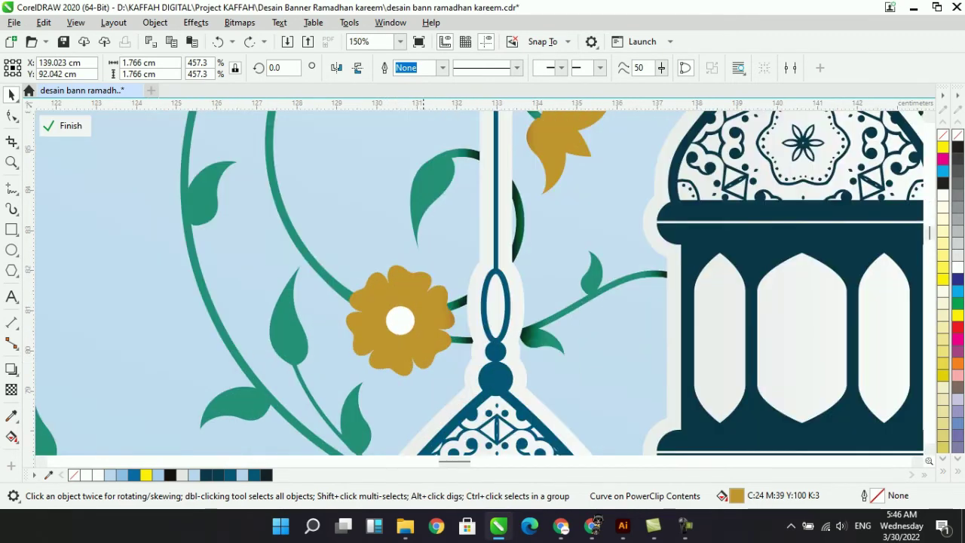
drag(393, 343, 260, 345)
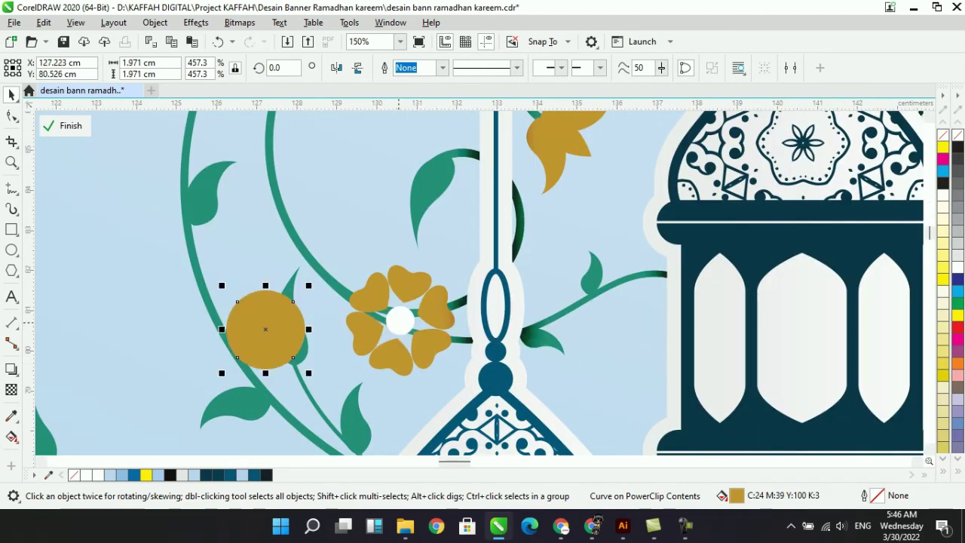
drag(328, 366, 328, 366)
drag(409, 283, 367, 248)
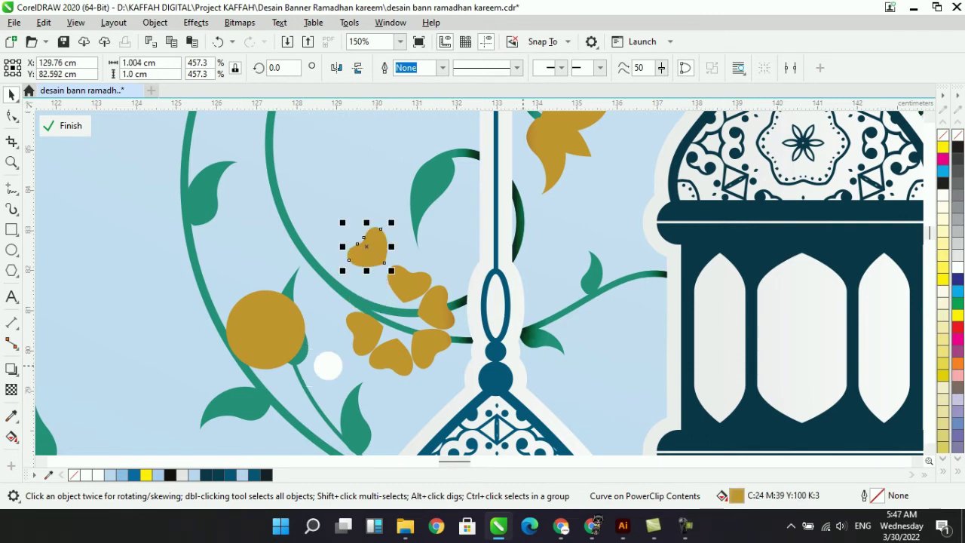
key(ctrl+z)
key(ctrl+z)
key(ctrl+z)
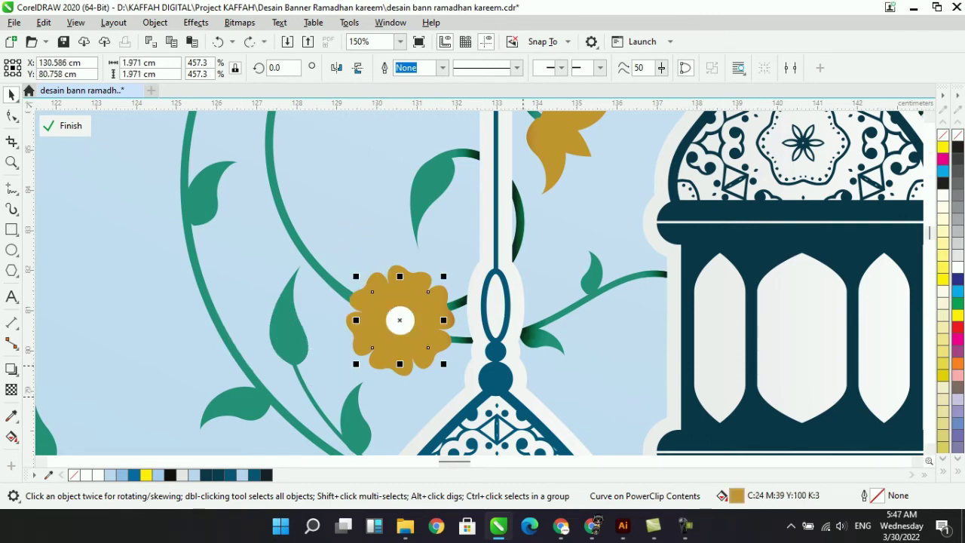
Step: Pull a green vine leaf and the small bitmap at the smaller lantern's top out of place, undoing each move
scroll(522, 396, down, 2)
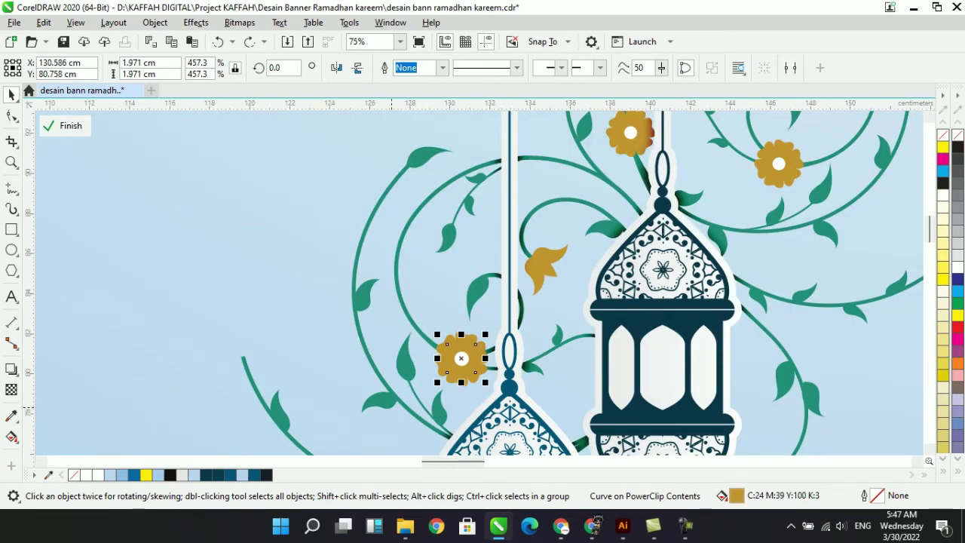
drag(383, 402, 314, 345)
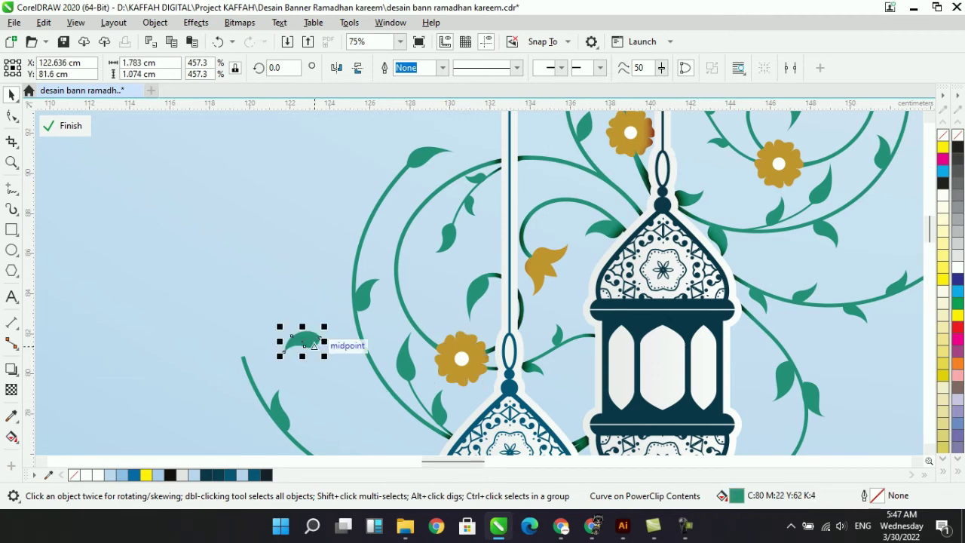
key(ctrl+z)
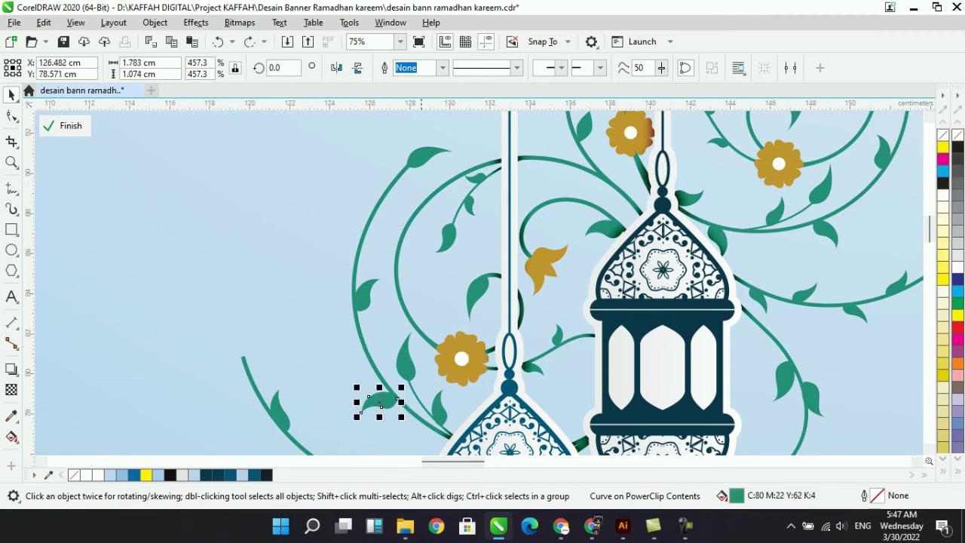
click(447, 437)
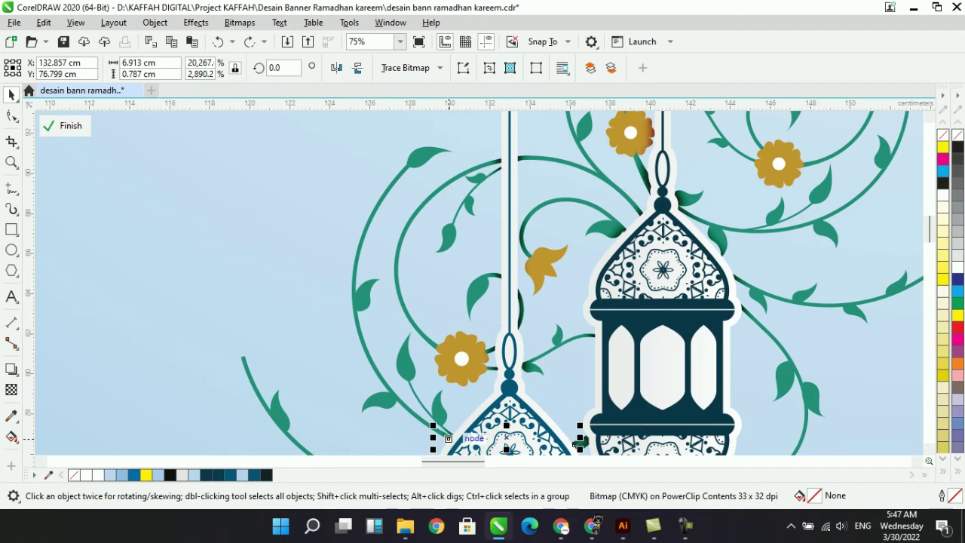
drag(448, 438, 449, 356)
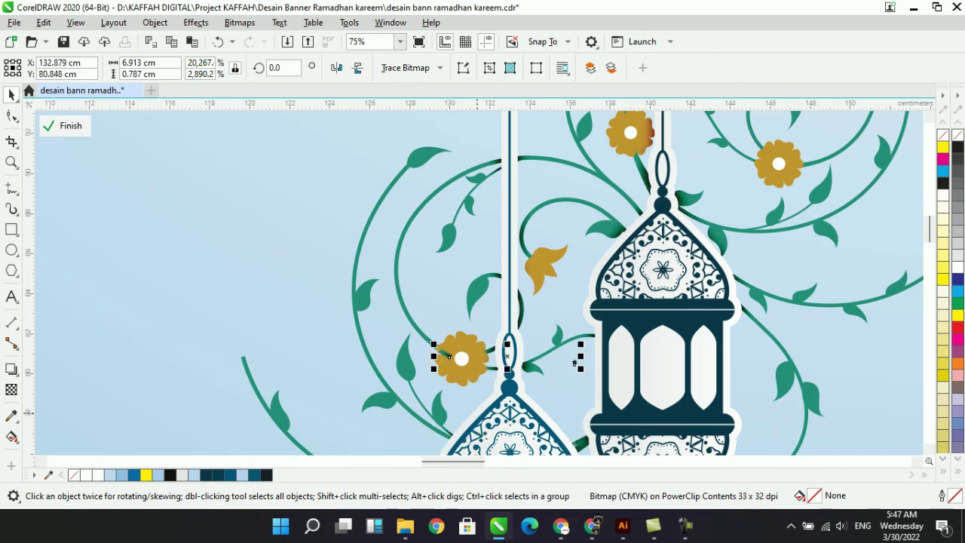
key(ctrl+z)
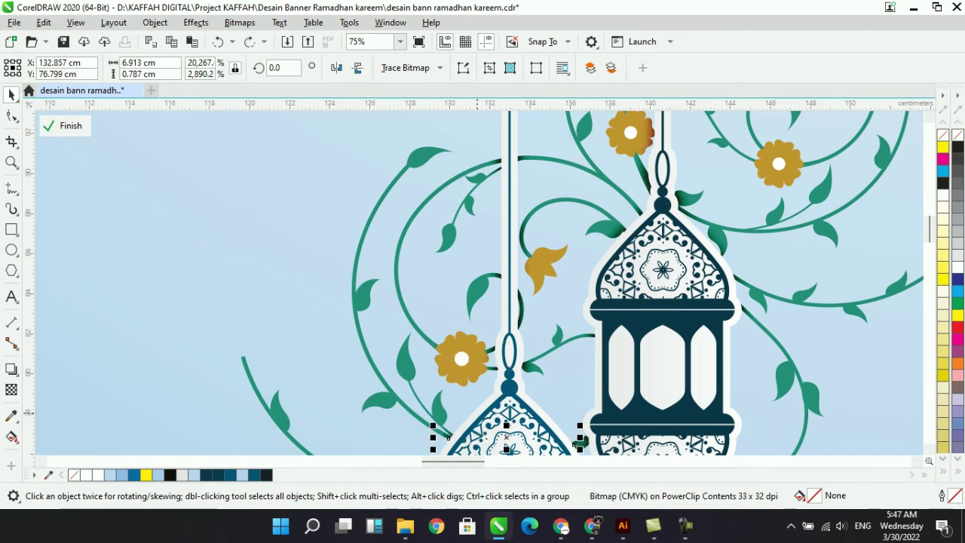
Step: Finish editing the banner's PowerClip contents and examine the font and drop shadow of the "Selamat Menunaikan" text
scroll(469, 417, down, 2)
scroll(468, 417, down, 1)
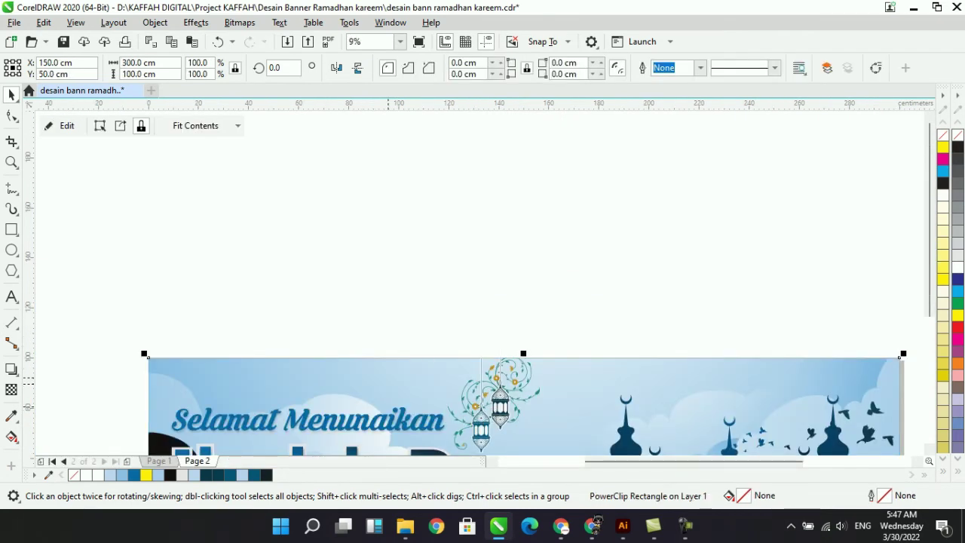
scroll(424, 396, down, 1)
scroll(344, 429, up, 2)
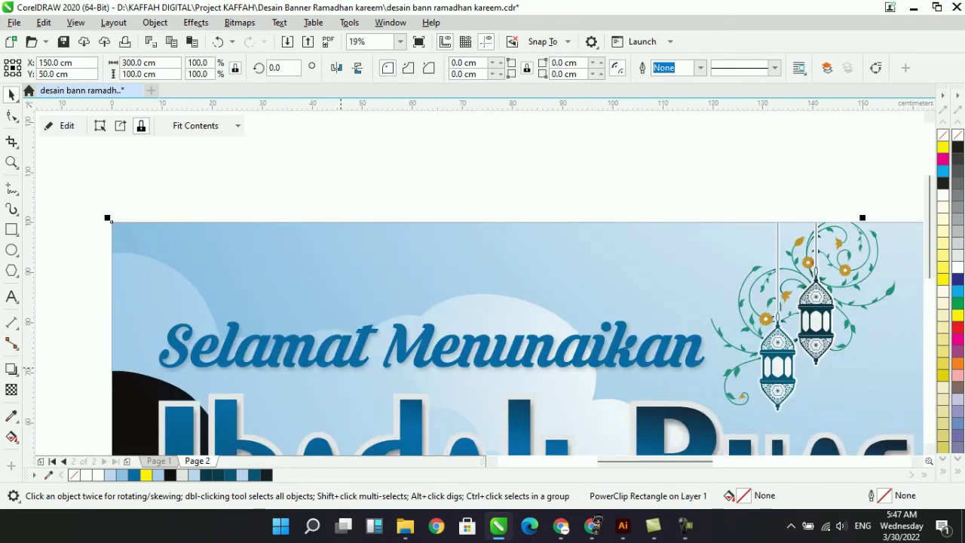
click(340, 366)
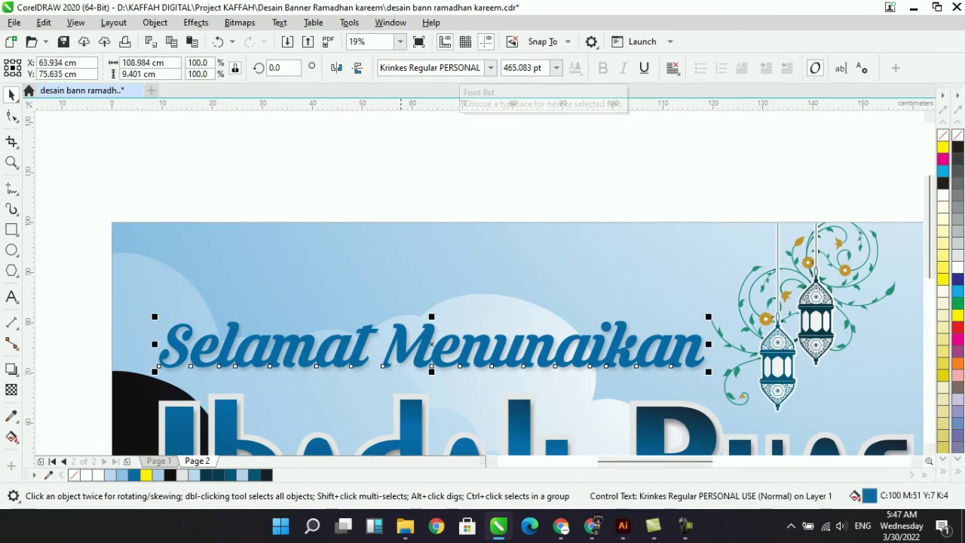
scroll(347, 379, up, 2)
click(382, 356)
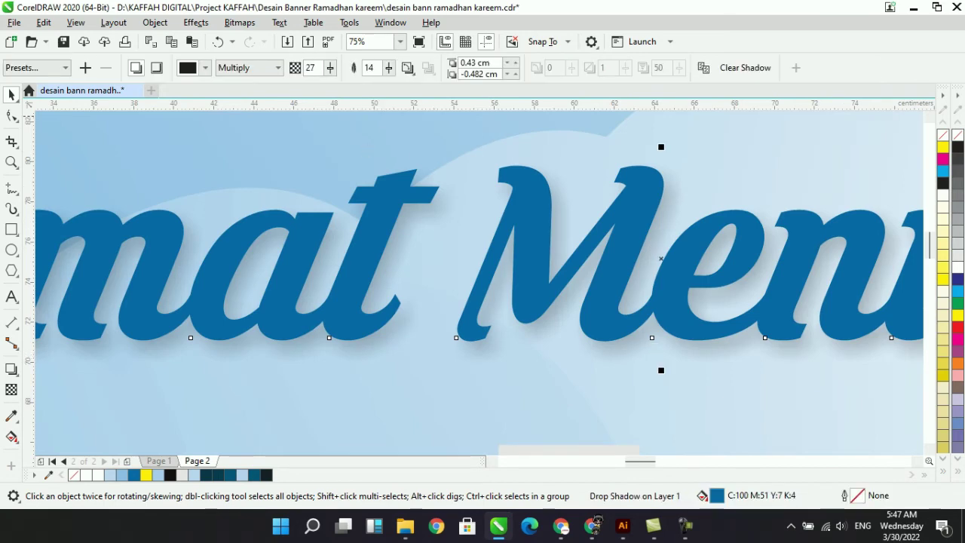
scroll(414, 190, down, 2)
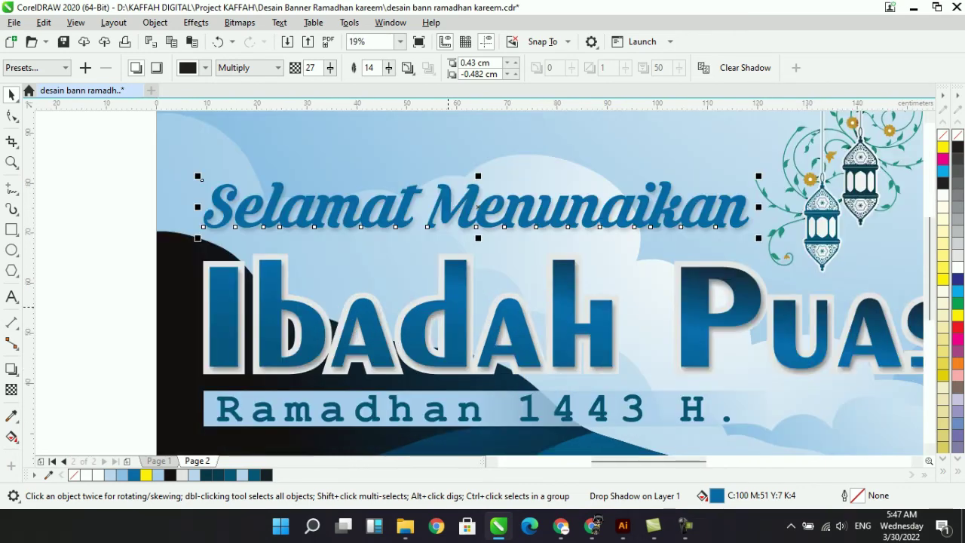
Step: Pull the "Ibadah Puasa" text and its light grey outline shape apart, undo the moves, and examine the lettering's shadow up close
drag(448, 307, 592, 276)
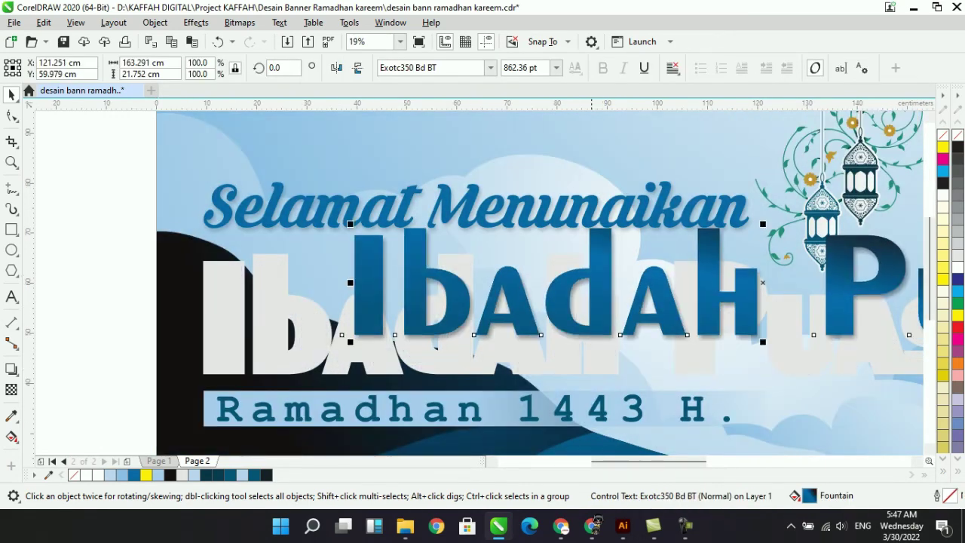
drag(429, 358, 363, 381)
key(ctrl+z)
key(ctrl+z)
key(ctrl+z)
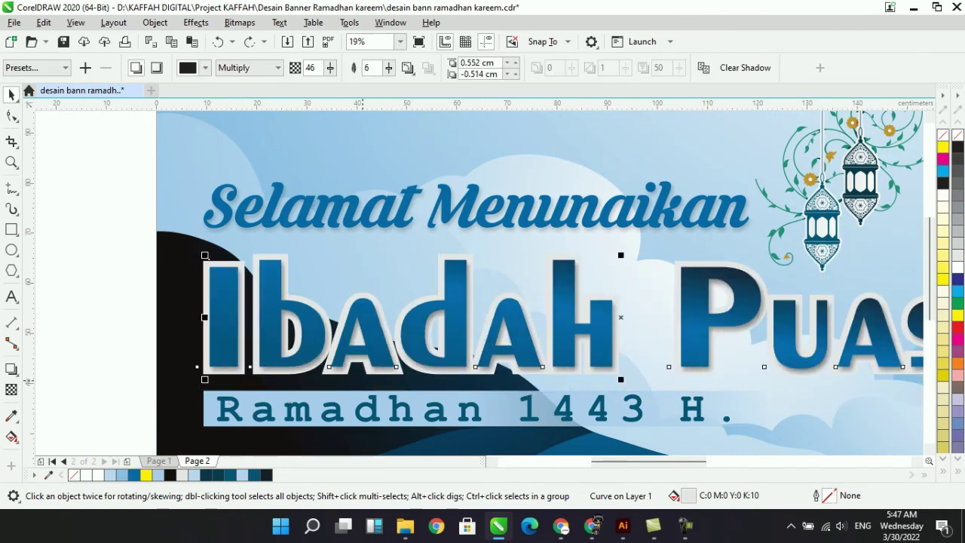
scroll(369, 377, up, 5)
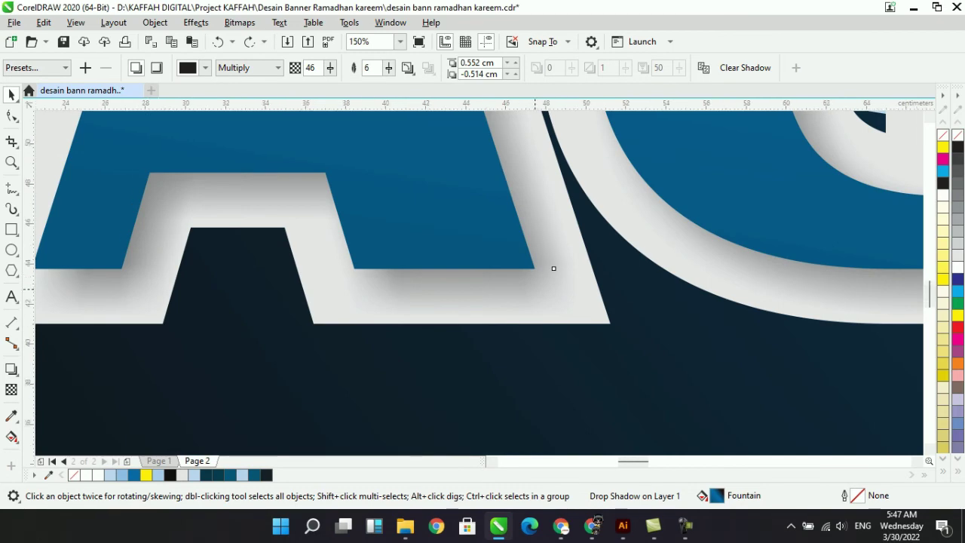
Step: Move the "Ramadhan 1443 H." text down off its light blue bar and undo the move
scroll(554, 267, down, 2)
click(496, 358)
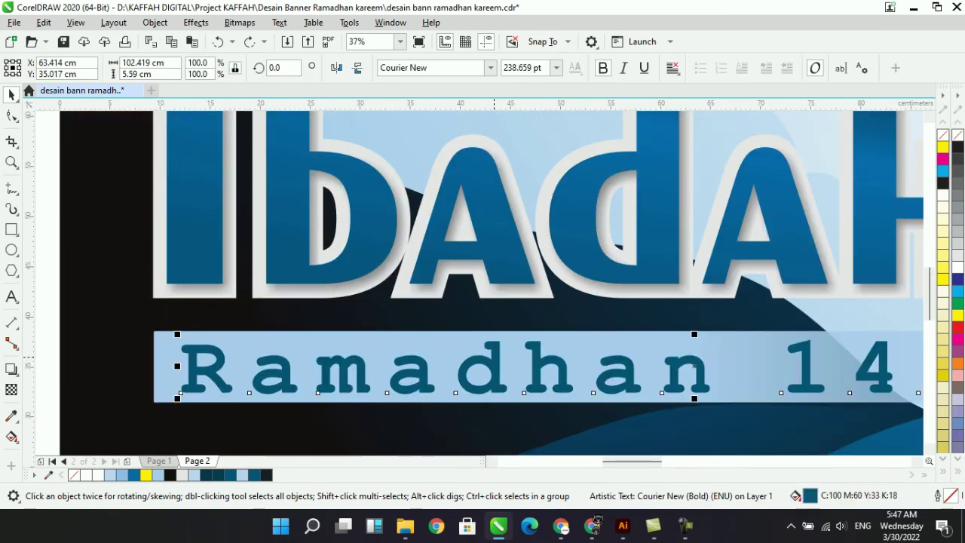
scroll(493, 357, down, 1)
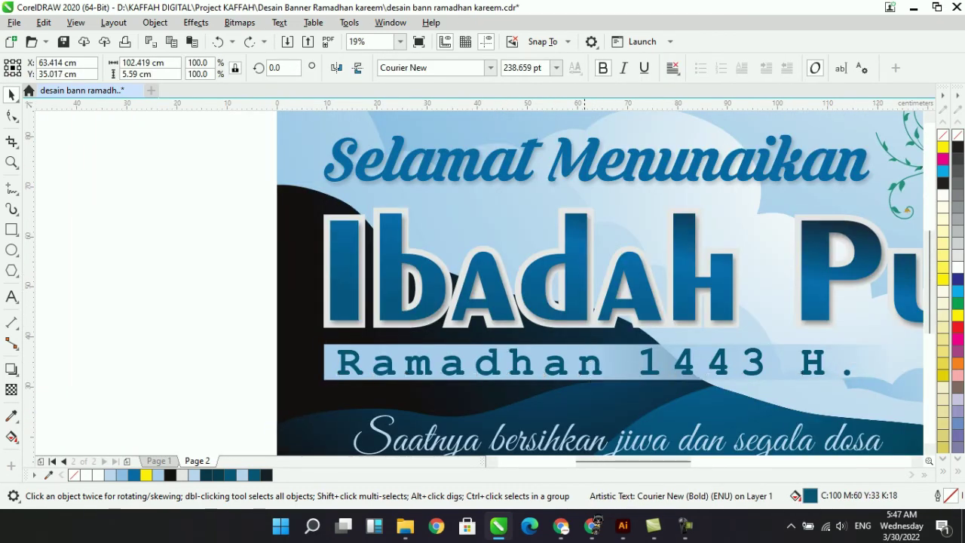
drag(392, 367, 391, 416)
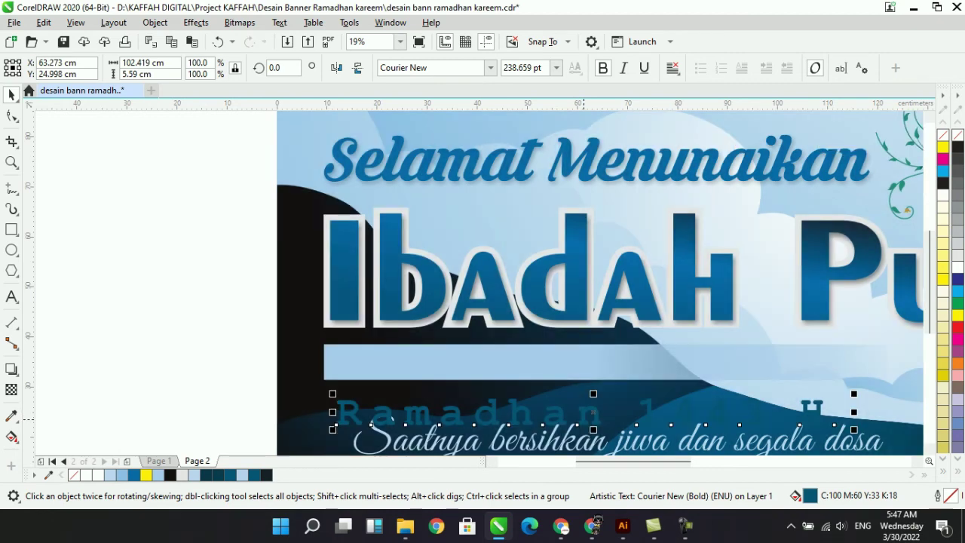
key(ctrl+z)
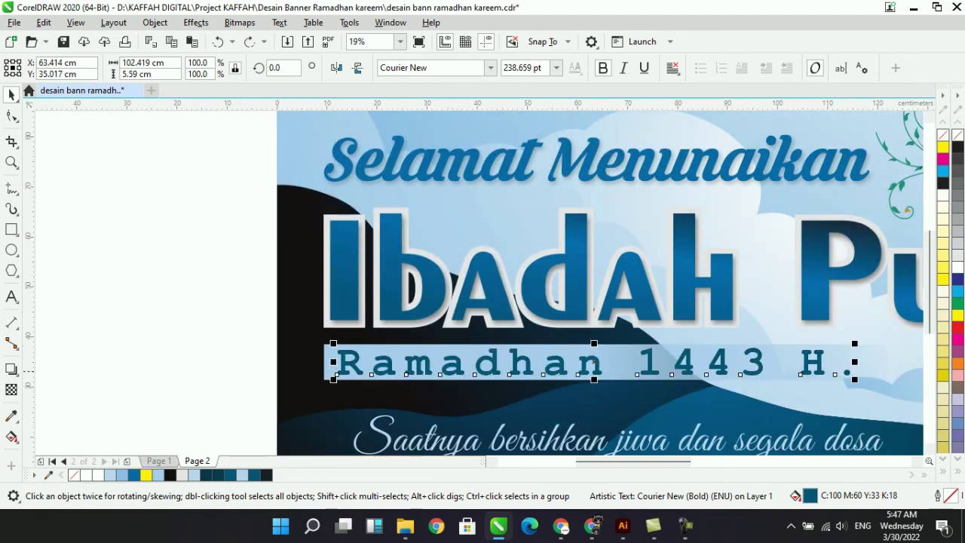
Step: Slide the transparent light blue bar out from behind the "Ramadhan 1443 H." text and undo the move
click(874, 365)
drag(874, 365, 587, 363)
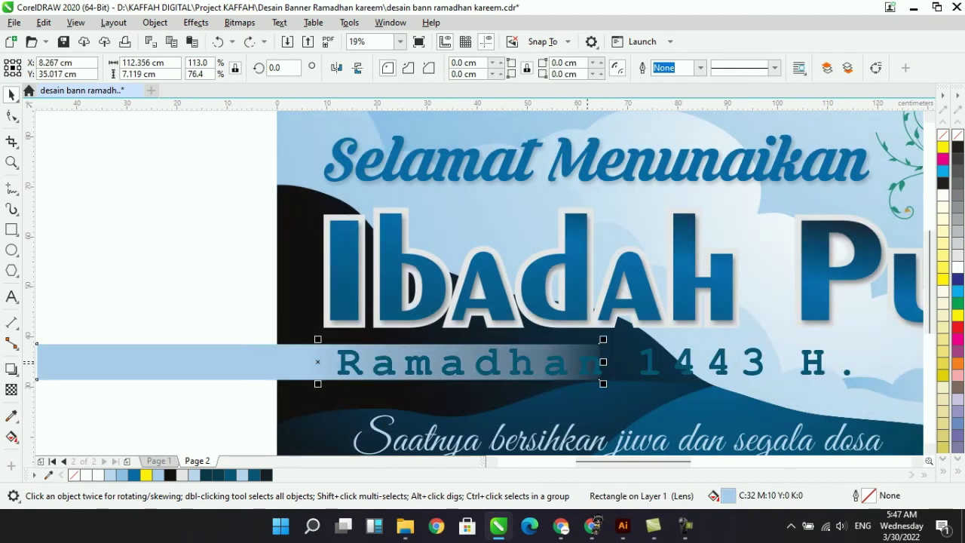
drag(29, 363, 28, 362)
key(ctrl+z)
scroll(491, 347, down, 2)
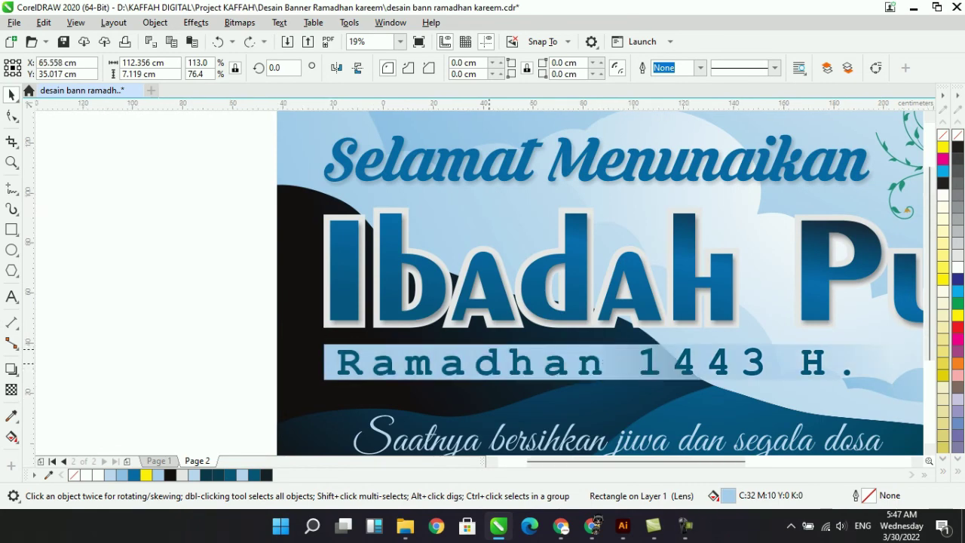
Step: Move each of the two script slogan lines below the date bar aside, undoing each move
scroll(551, 387, up, 1)
scroll(548, 389, up, 1)
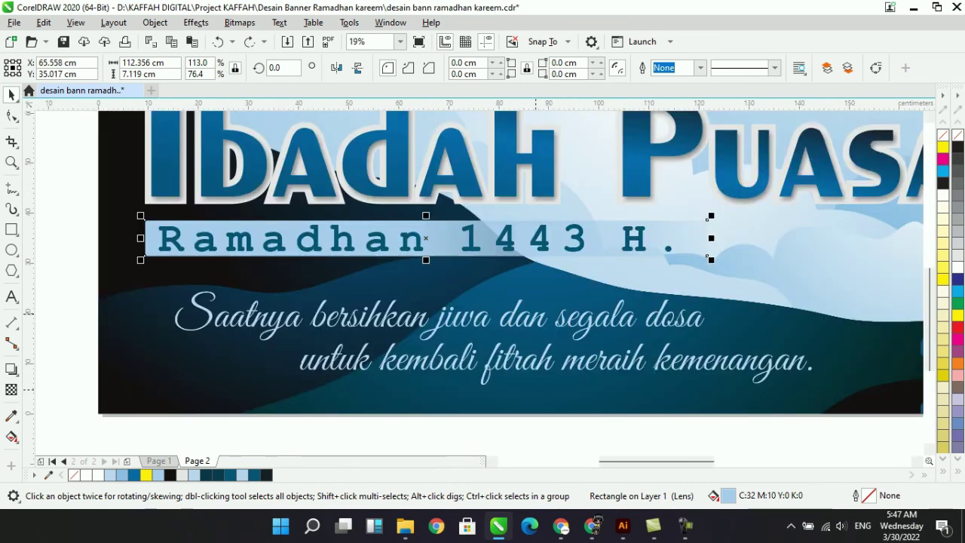
drag(533, 320, 548, 310)
key(ctrl+z)
drag(579, 374, 621, 408)
key(ctrl+z)
scroll(596, 397, down, 2)
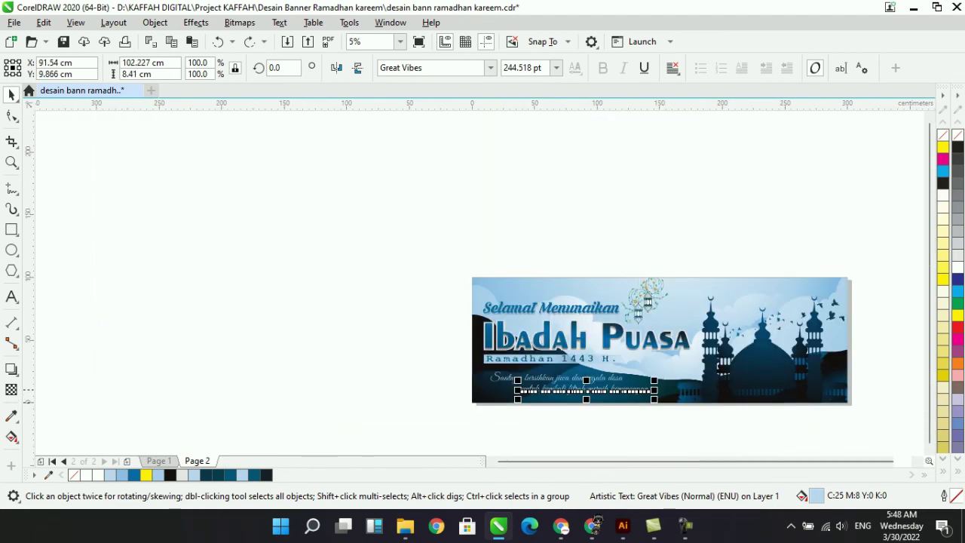
Step: Select all objects of the banner, fit them in view, and clear the selection to examine the complete design
scroll(740, 409, up, 1)
scroll(639, 369, down, 1)
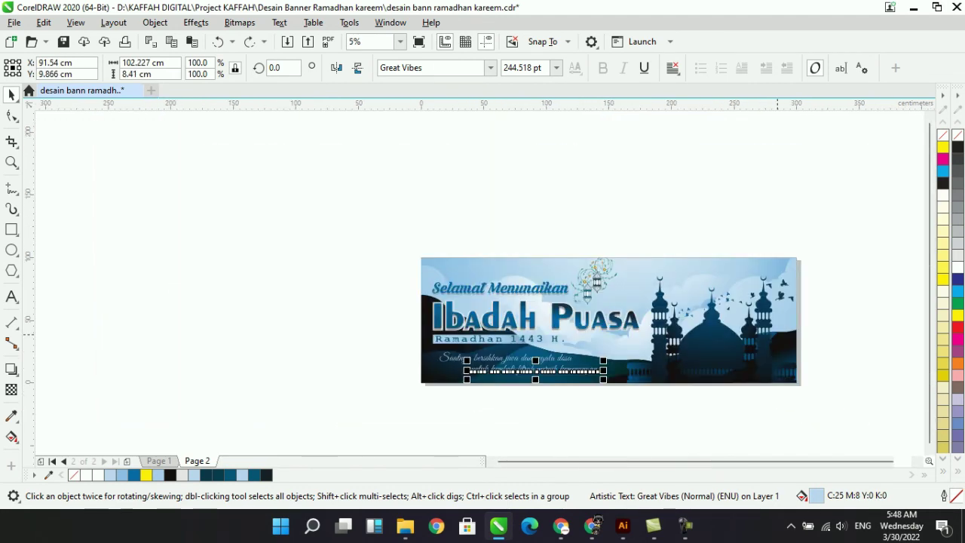
drag(398, 224, 818, 411)
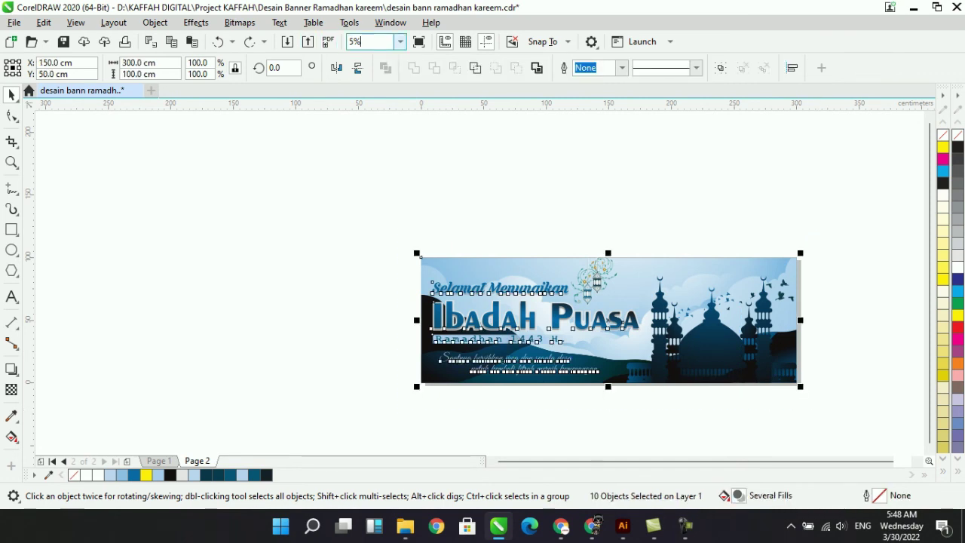
click(400, 42)
click(370, 67)
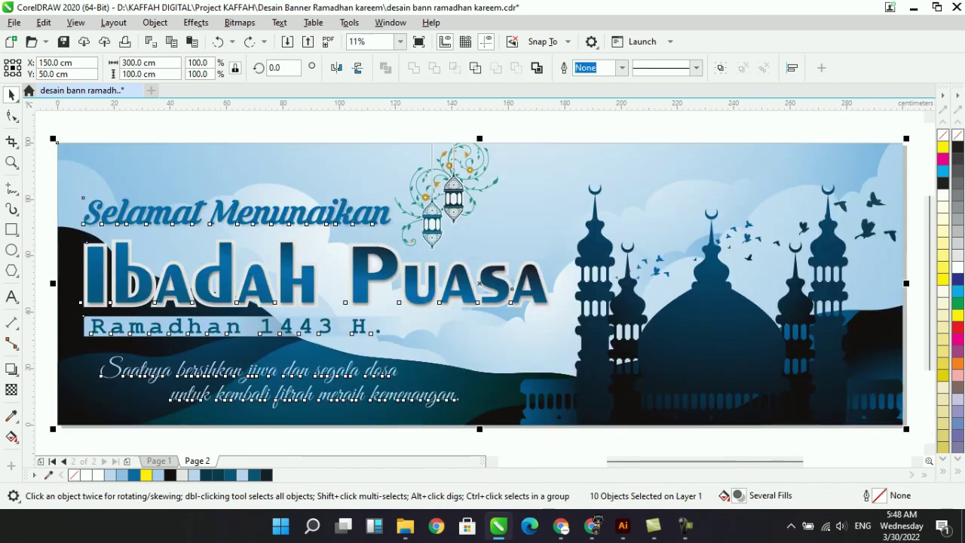
key(Escape)
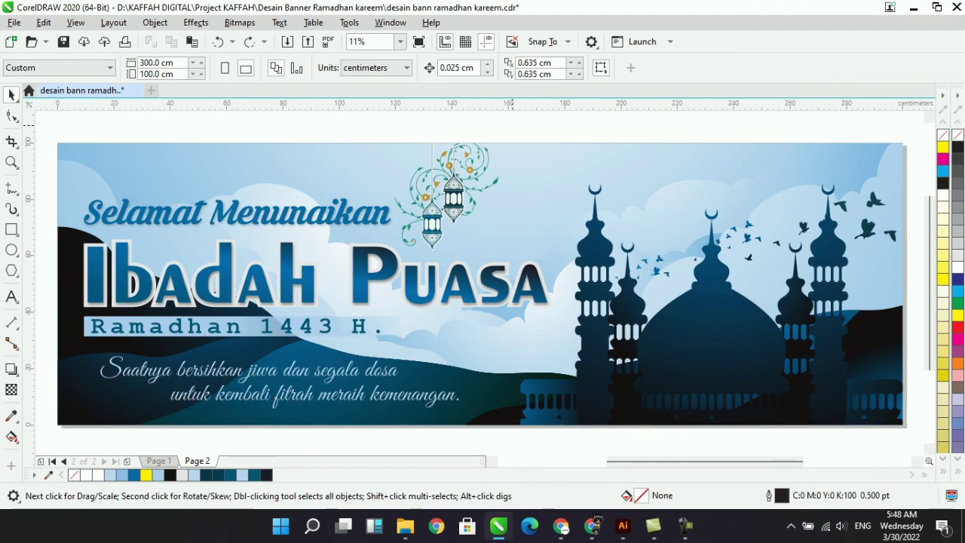